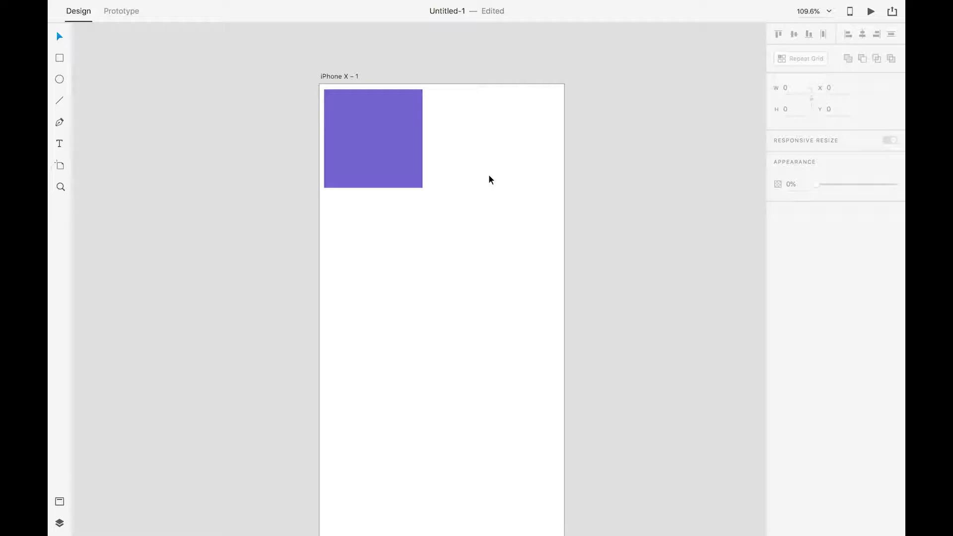
- Rename the iPhone X – 1 artboard as square
click(499, 139)
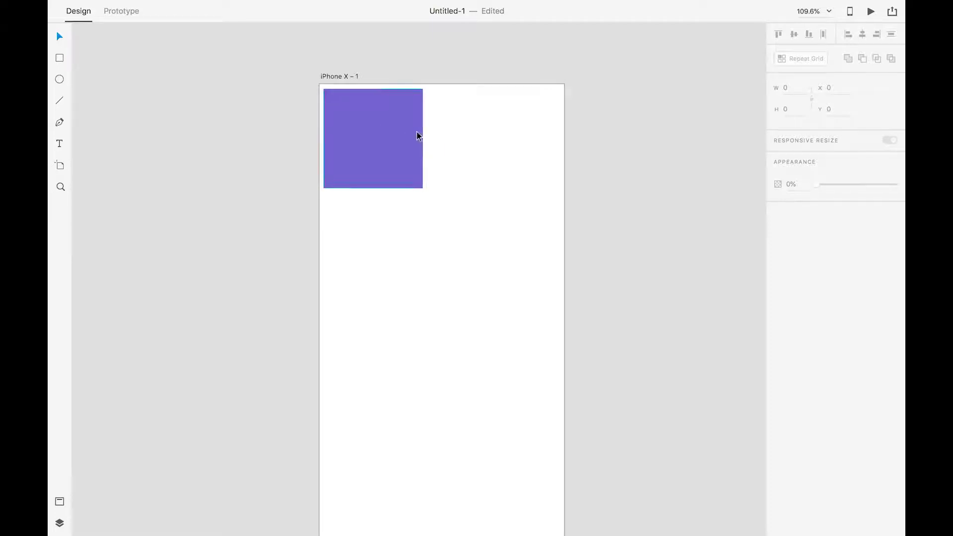
click(335, 75)
click(336, 74)
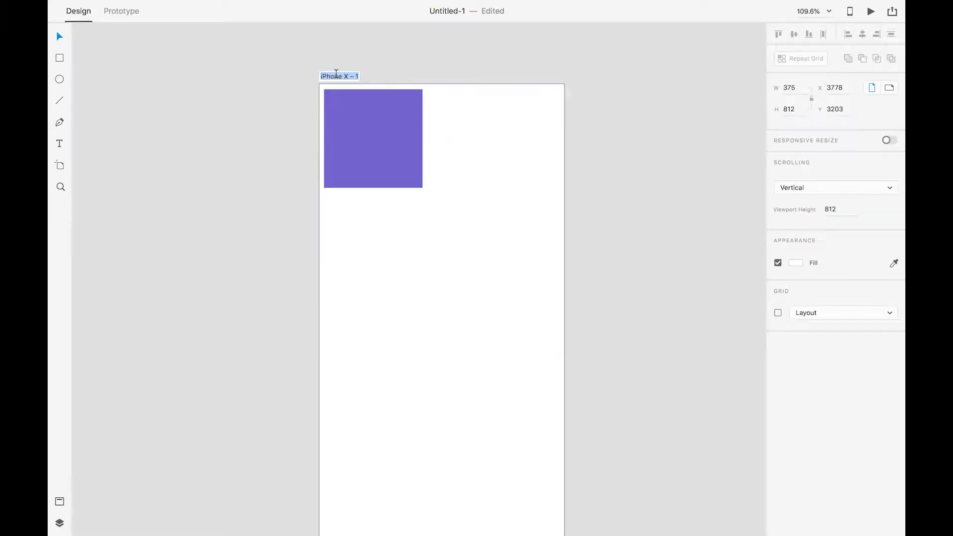
text(aqure)
key(Return)
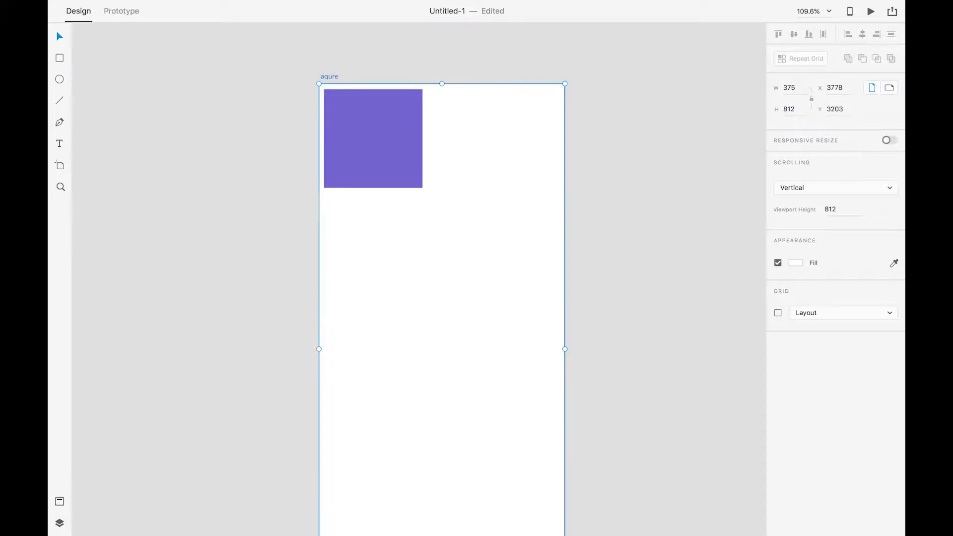
click(334, 78)
text(sq)
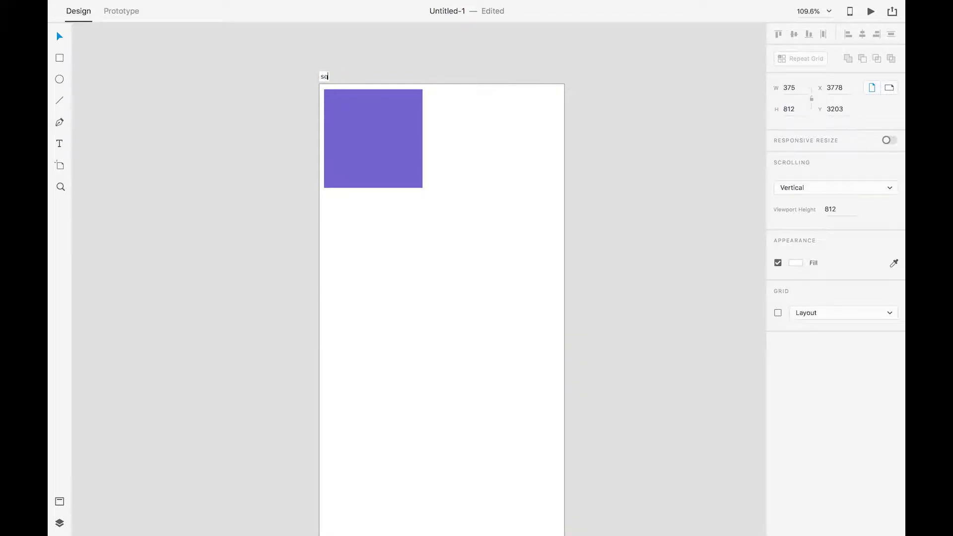
text(uare)
key(Return)
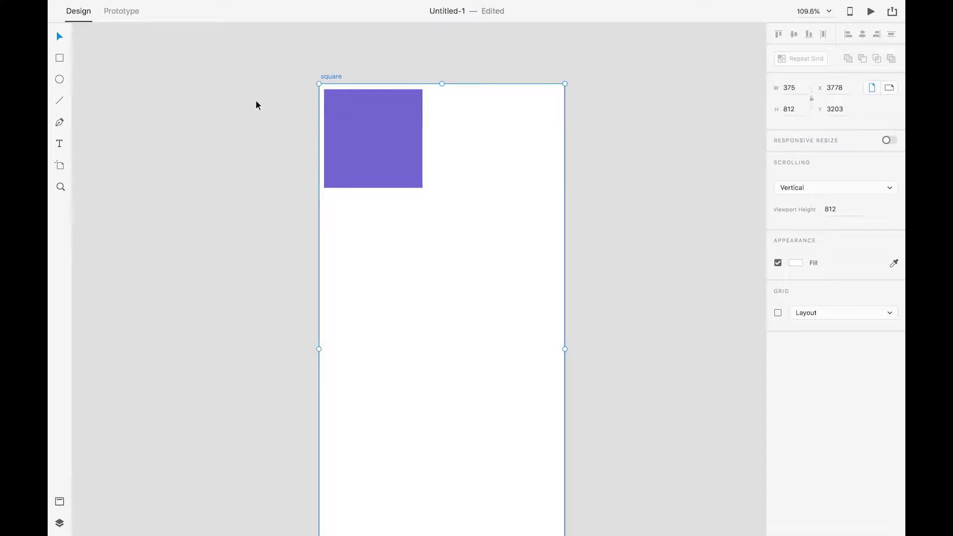
- Shrink the square artboard to 168 × 163 so that it closely surrounds the purple square
click(384, 157)
click(335, 77)
click(386, 68)
drag(391, 62, 375, 34)
click(320, 49)
scroll(424, 195, down, 4)
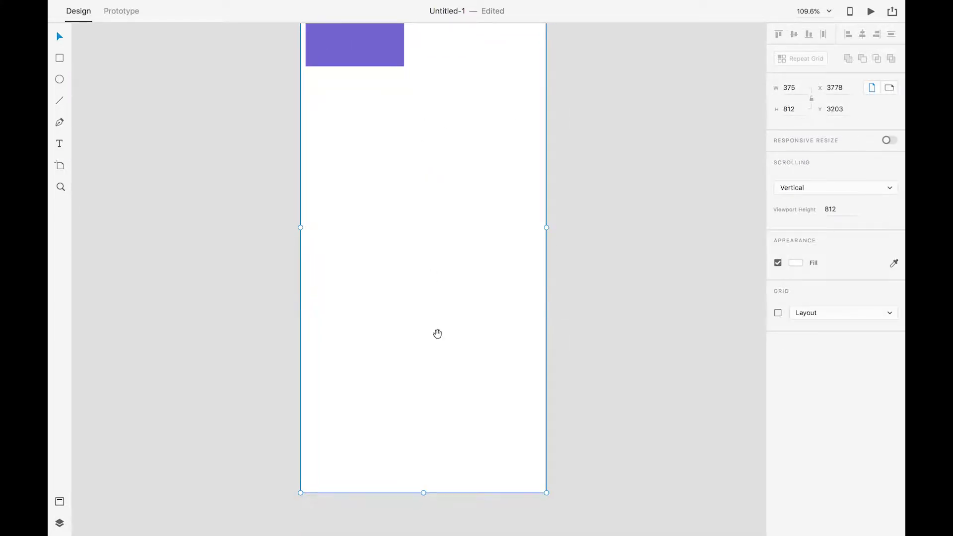
drag(423, 493, 415, 72)
drag(400, 112, 418, 258)
drag(565, 170, 431, 175)
drag(375, 225, 377, 222)
drag(432, 167, 430, 168)
- Center the purple square within its artboard at X 9, Y 6
click(397, 178)
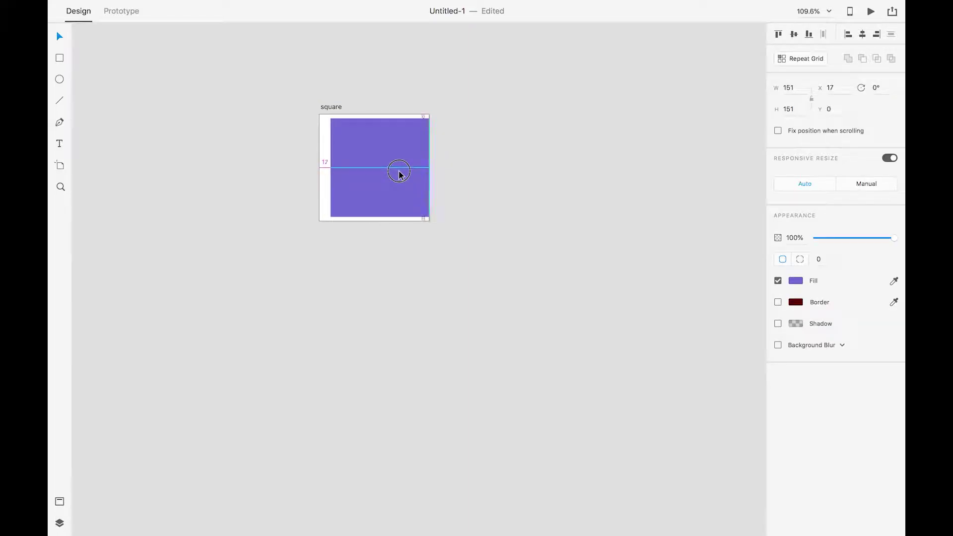
click(487, 161)
click(385, 151)
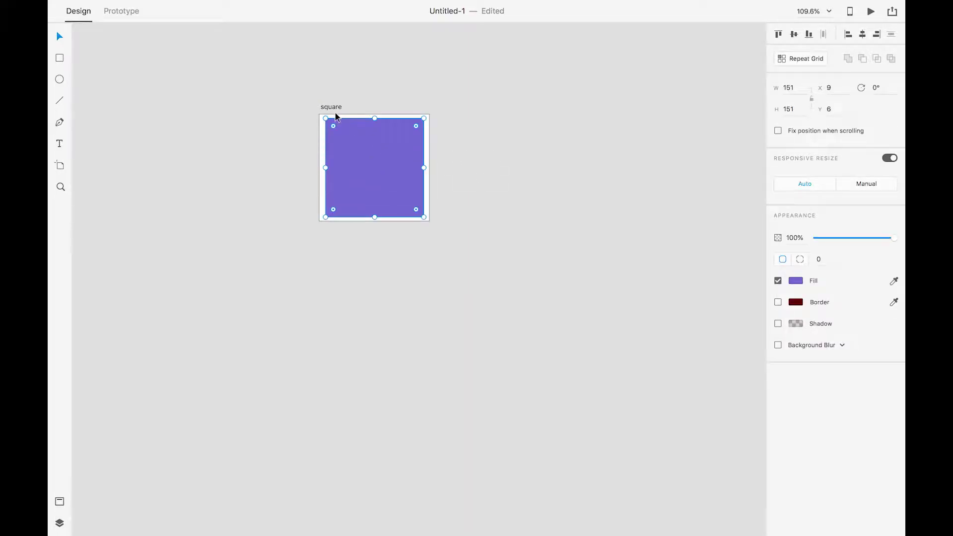
- Duplicate the square artboard beside the original and turn the copied square into a circle with a corner radius of 76
click(331, 107)
drag(332, 107, 462, 115)
click(511, 159)
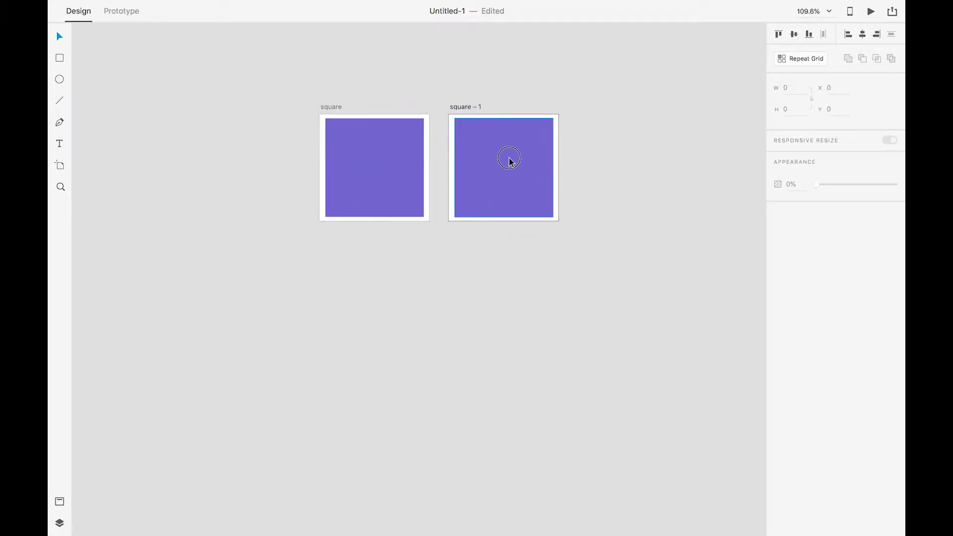
drag(546, 126, 502, 200)
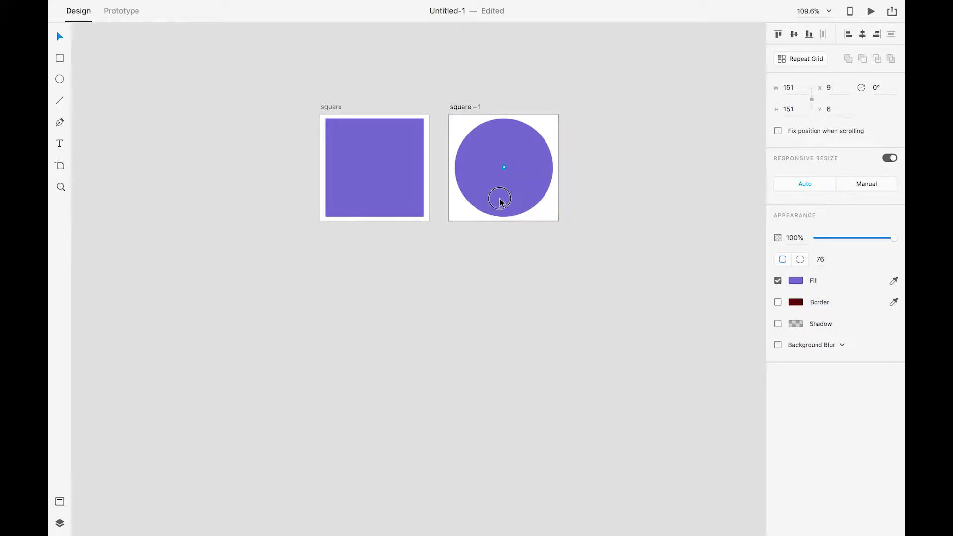
- Rename the duplicated artboard containing the circle as cricle
double_click(465, 107)
text(c)
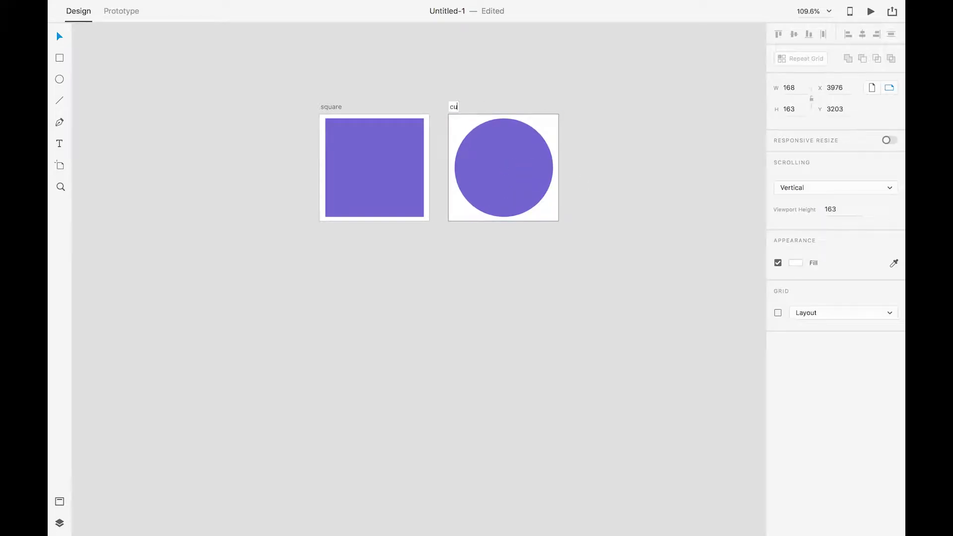
text(ricle)
key(Return)
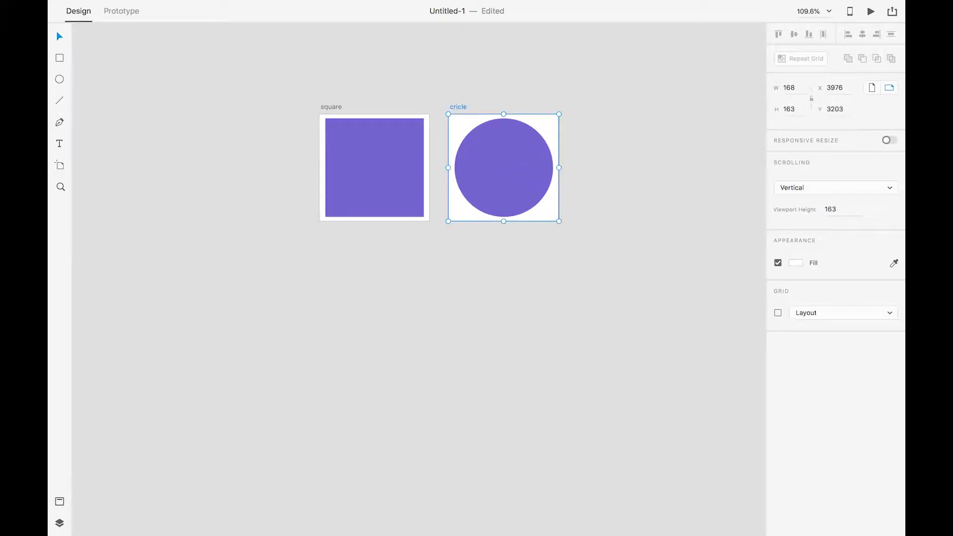
- Duplicate the cricle artboard beside the original and delete the circle from the copy
click(623, 136)
drag(623, 136, 542, 136)
click(383, 108)
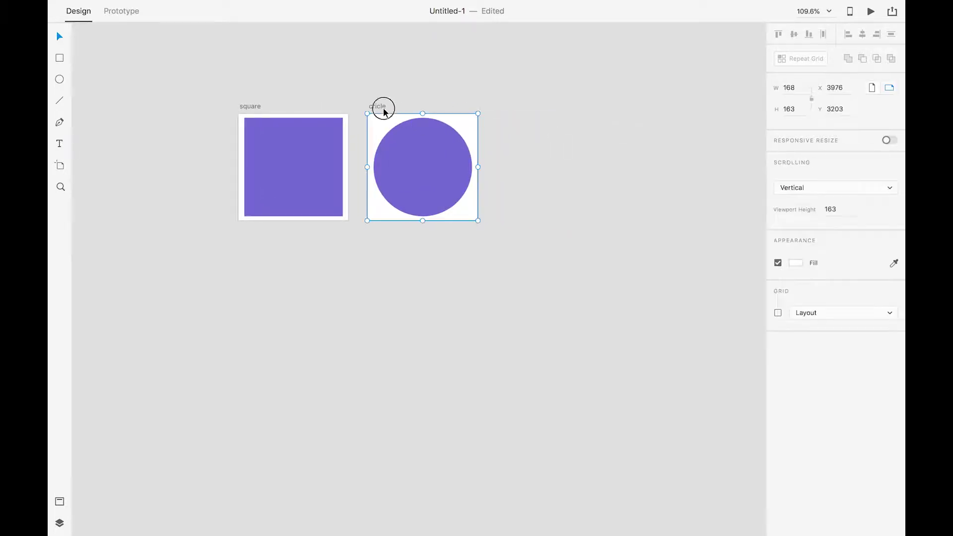
drag(380, 106, 508, 108)
click(536, 141)
key(Delete)
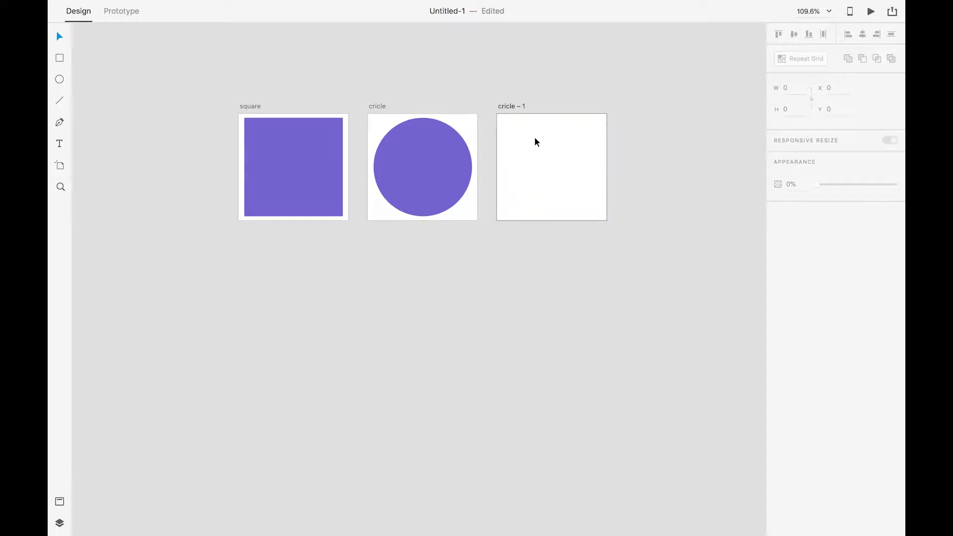
- Copy the purple square into the empty third artboard and rotate the copy to 315°
click(263, 171)
drag(266, 172, 545, 179)
drag(605, 116, 552, 104)
key(ctrl+z)
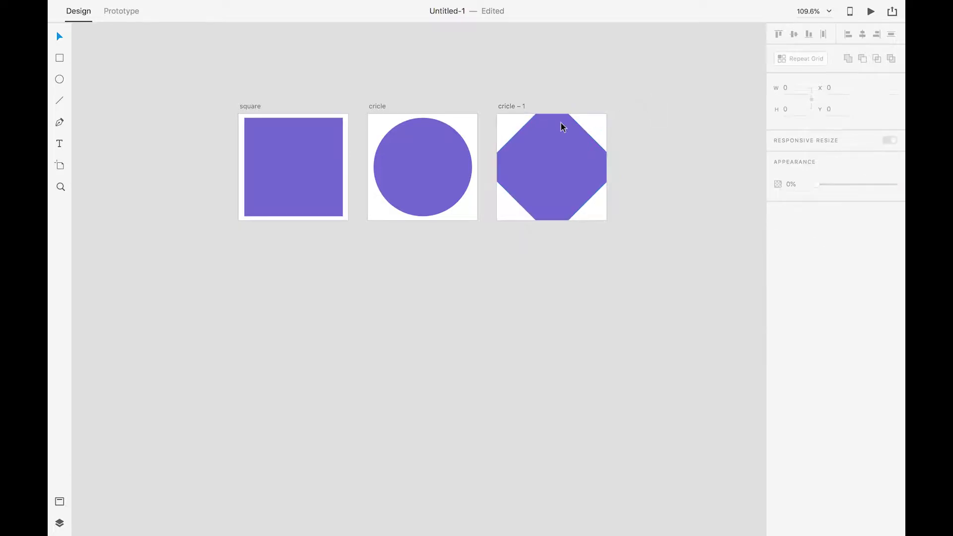
- Scale the rotated square down to 90 × 90 and delete its lowest anchor point to form a triangle
click(556, 130)
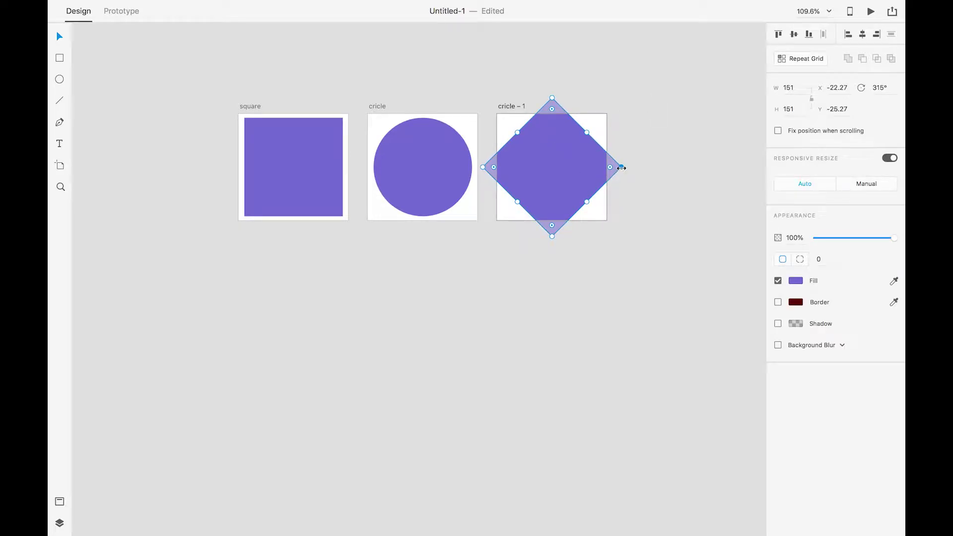
drag(622, 168, 558, 169)
double_click(559, 193)
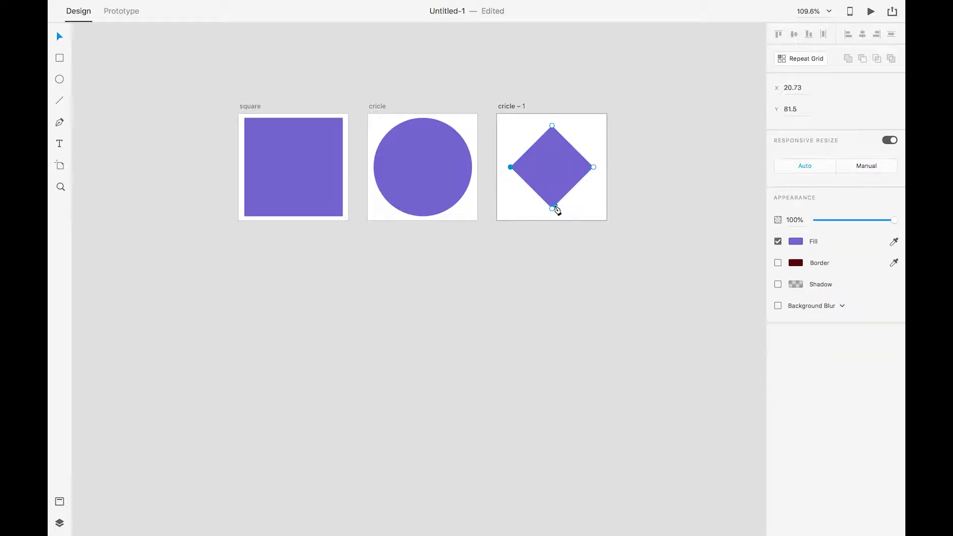
click(554, 207)
key(Delete)
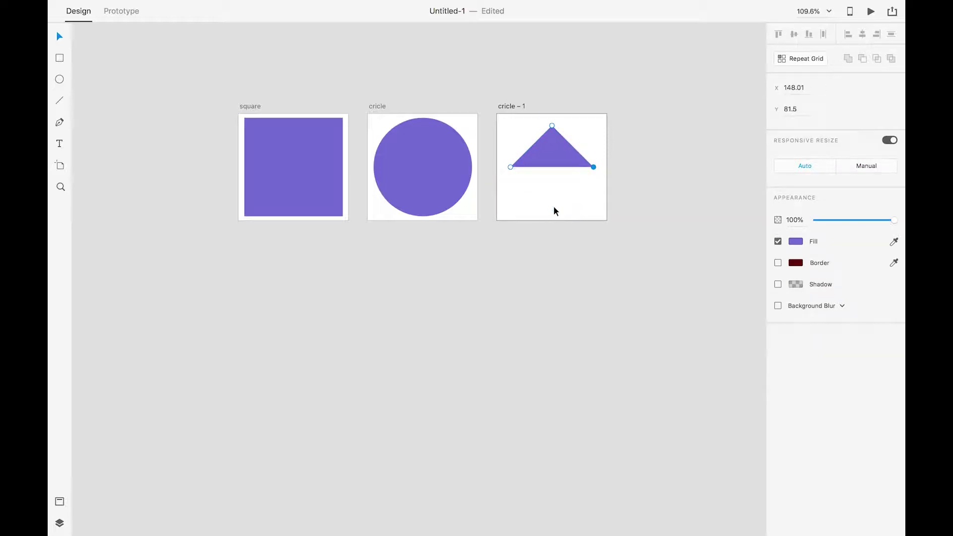
- Move the triangle slightly lower in its artboard and rename that artboard as triancle
click(555, 224)
click(560, 169)
drag(560, 169, 561, 181)
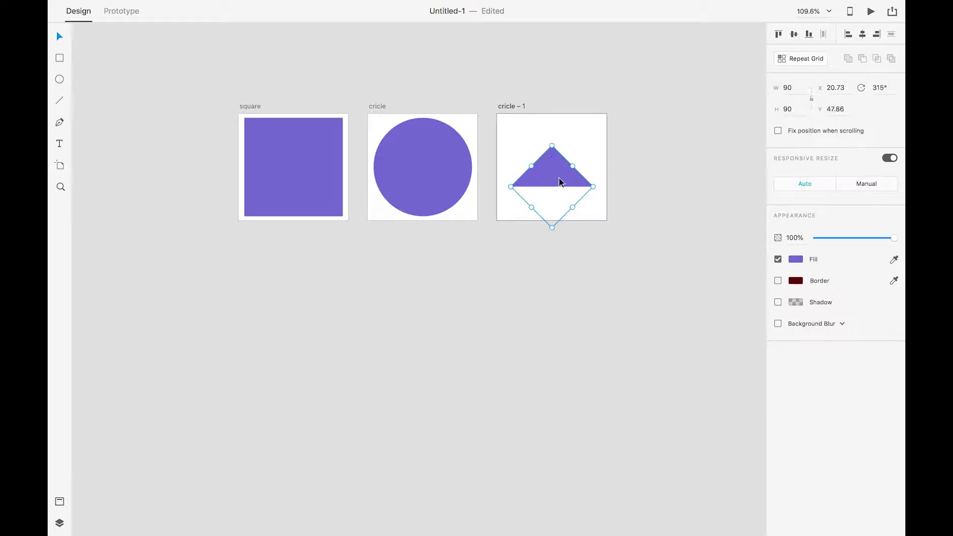
double_click(508, 105)
text(trian)
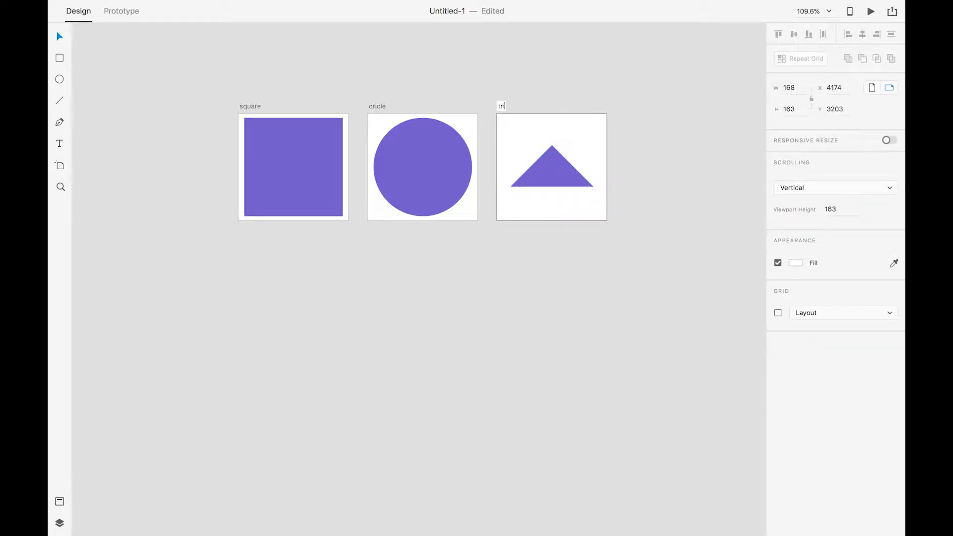
key(Return)
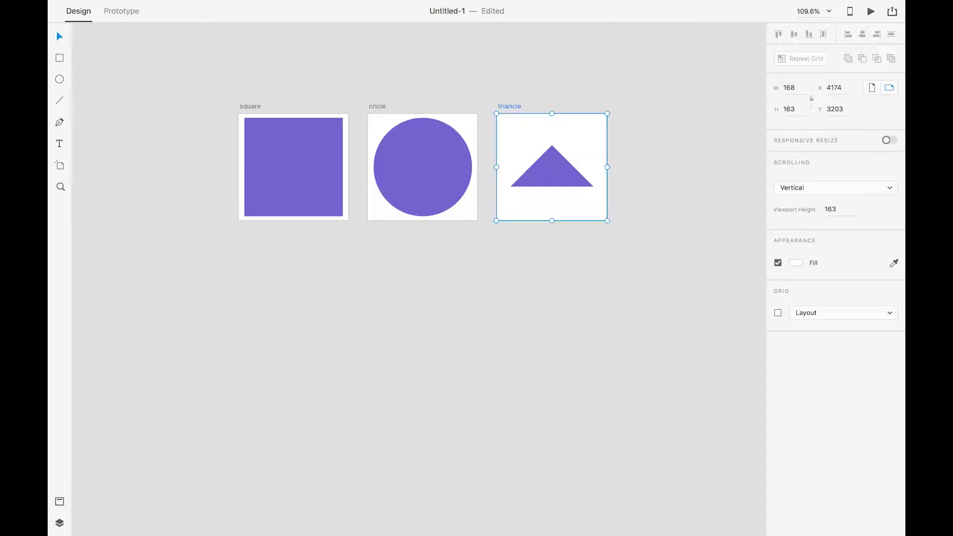
- Move the triangle to its artboard's upper-left corner and crop the artboard to the triangle, with a width of 128
click(598, 332)
click(555, 171)
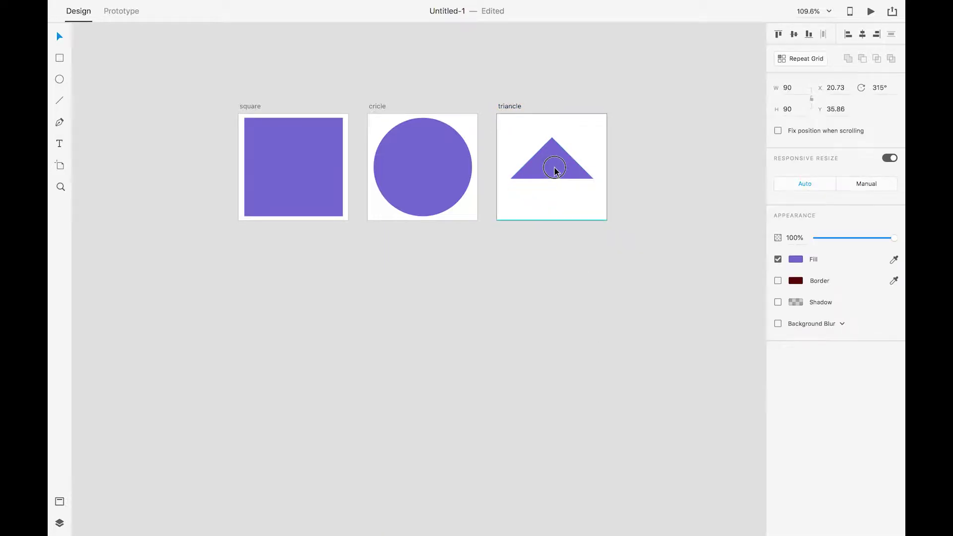
drag(556, 170, 541, 143)
click(522, 119)
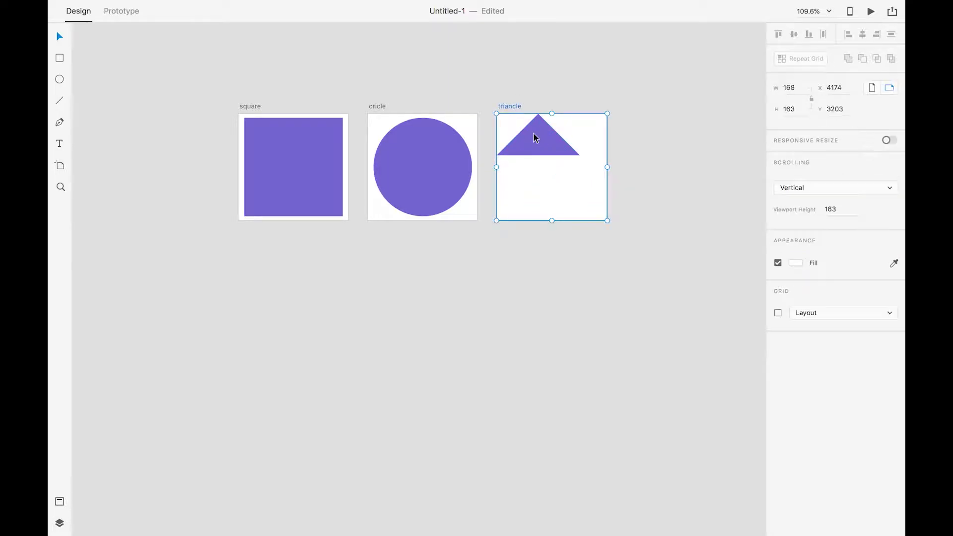
drag(607, 167, 581, 170)
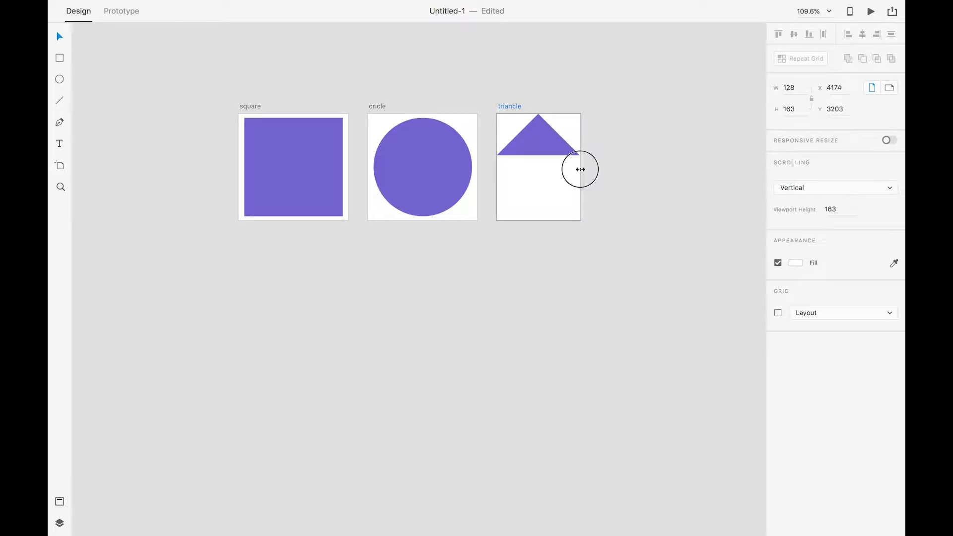
drag(539, 220, 541, 157)
click(542, 144)
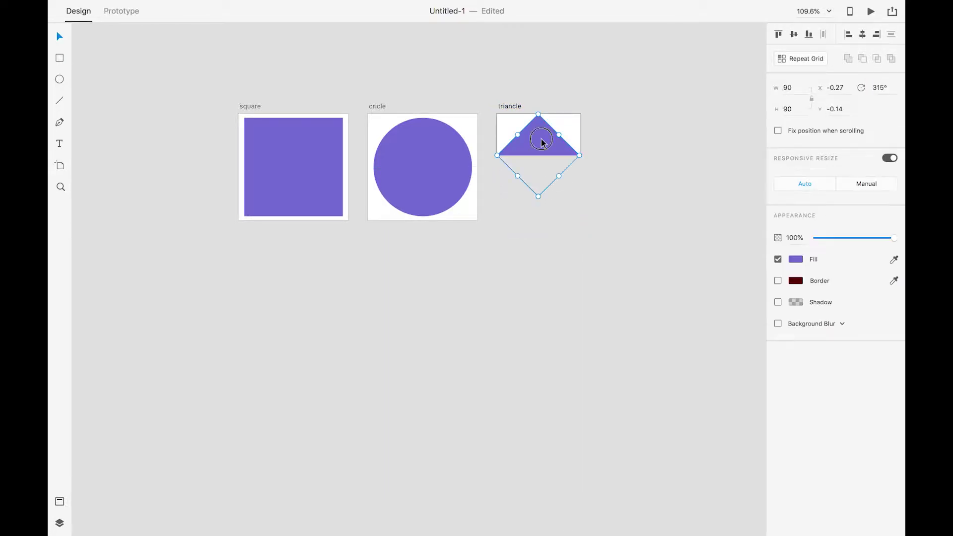
- Set the cricle artboard's size to 151 × 151 and move the circle to fit exactly inside it
click(420, 164)
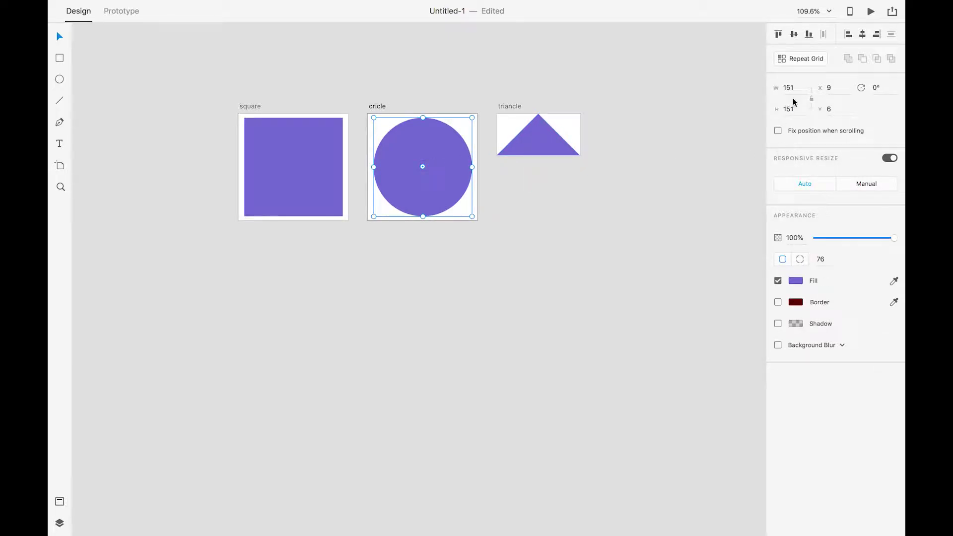
click(379, 107)
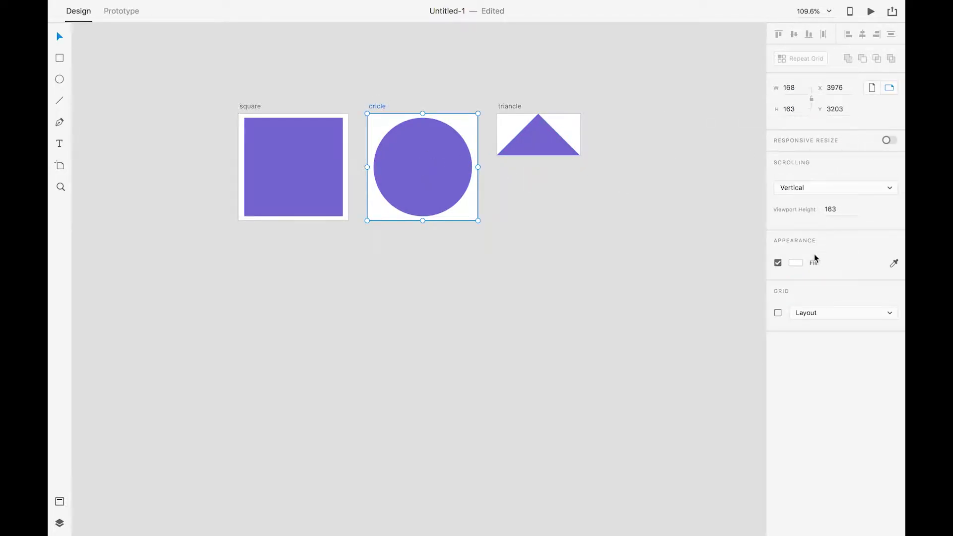
click(795, 92)
text(151)
key(Tab)
text(151)
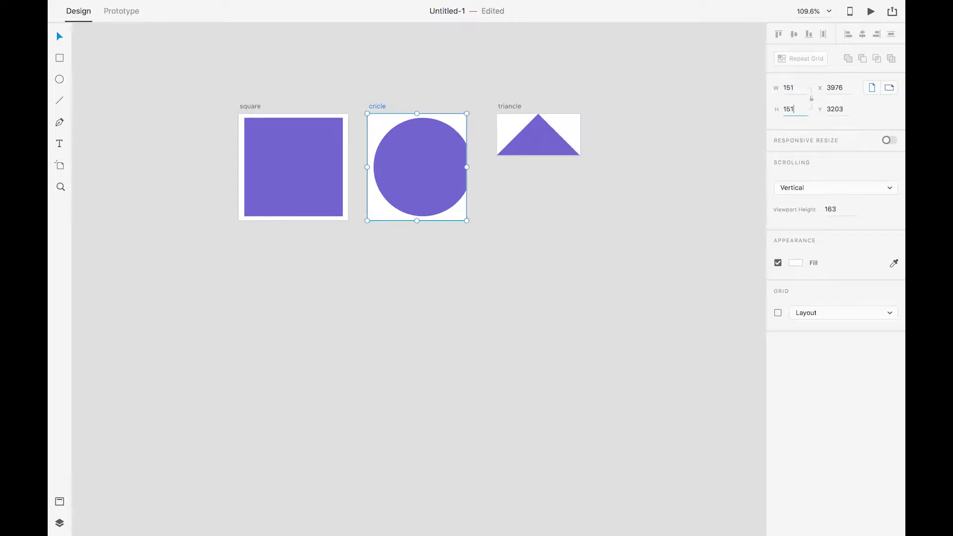
key(Tab)
drag(440, 183, 436, 181)
click(446, 282)
- Move the purple square to X 0, Y 0 and set its artboard's size to 151 × 151
click(309, 179)
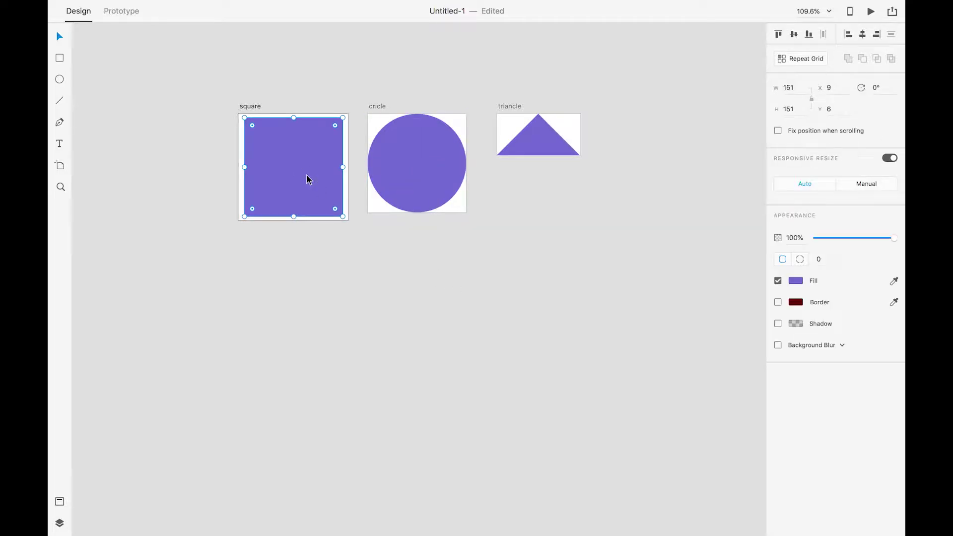
drag(303, 174, 306, 175)
click(258, 107)
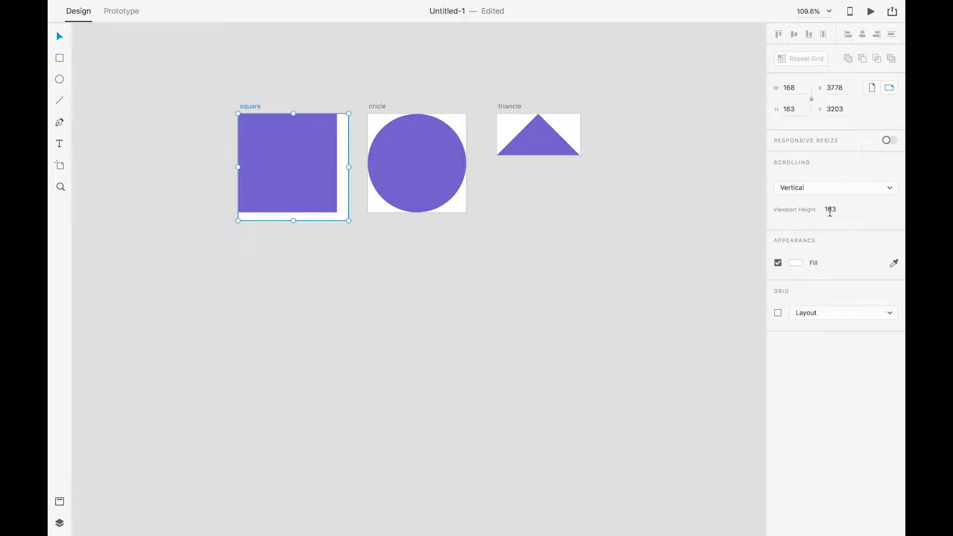
click(793, 90)
text(151)
key(Tab)
text(151)
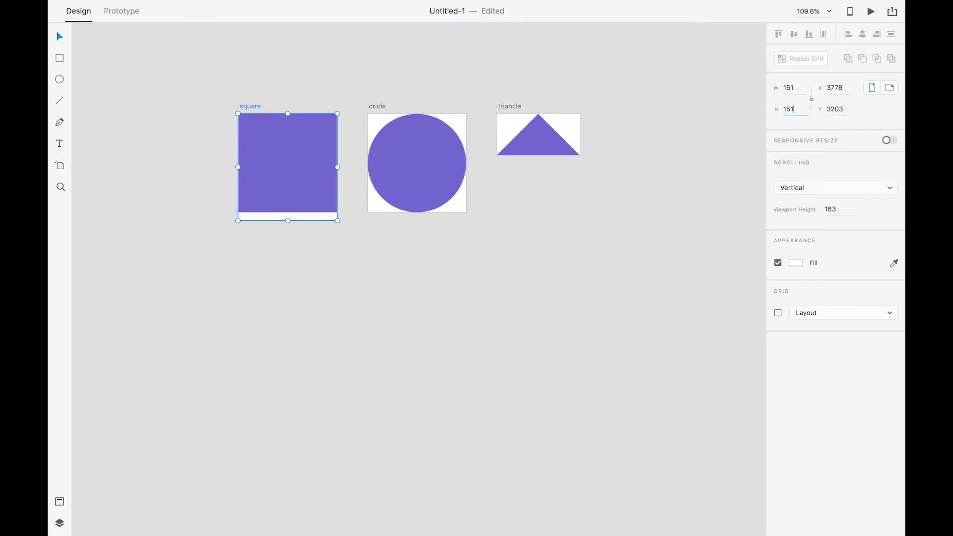
key(Tab)
click(255, 270)
click(284, 197)
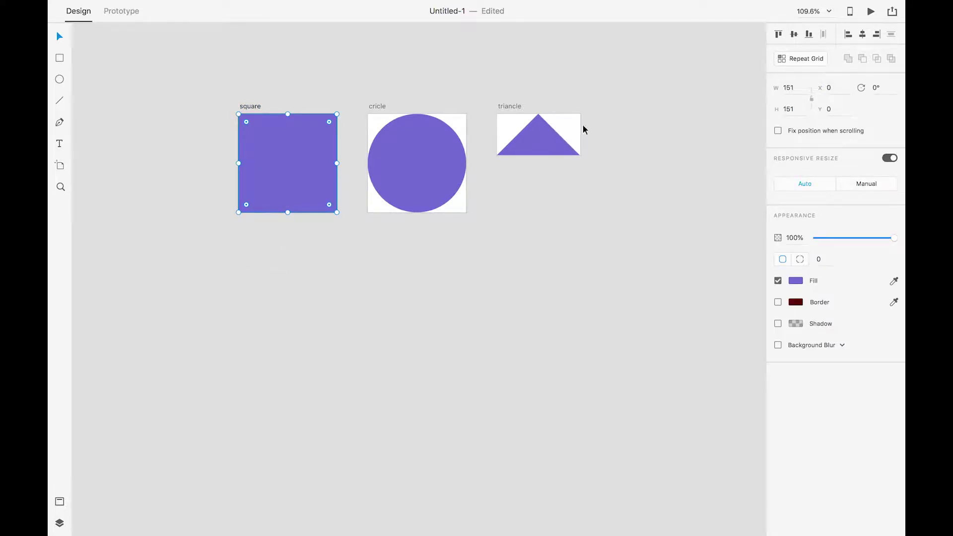
click(527, 137)
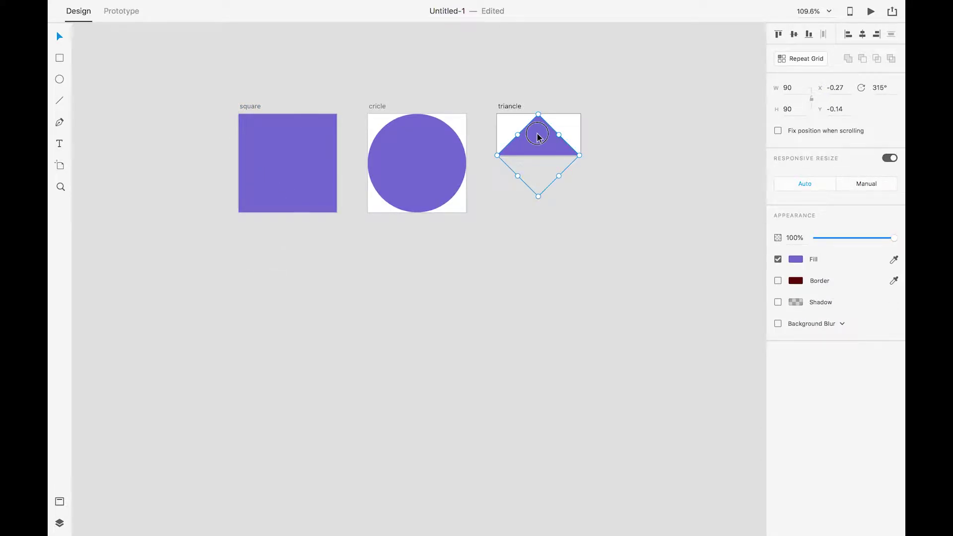
drag(539, 136, 539, 136)
click(647, 132)
click(528, 142)
click(514, 112)
- Select the square, cricle and triancle artboards together
click(258, 108)
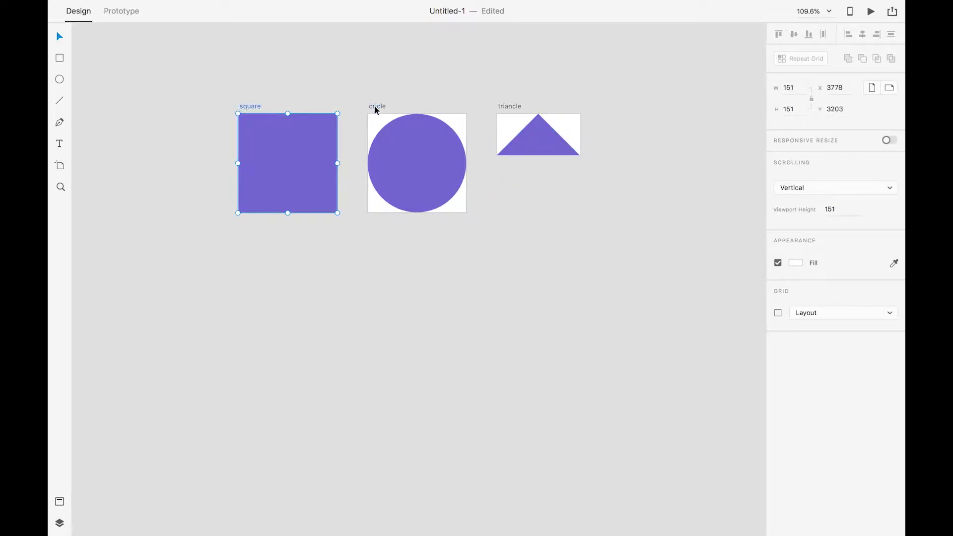
shift+click(375, 107)
shift+click(514, 107)
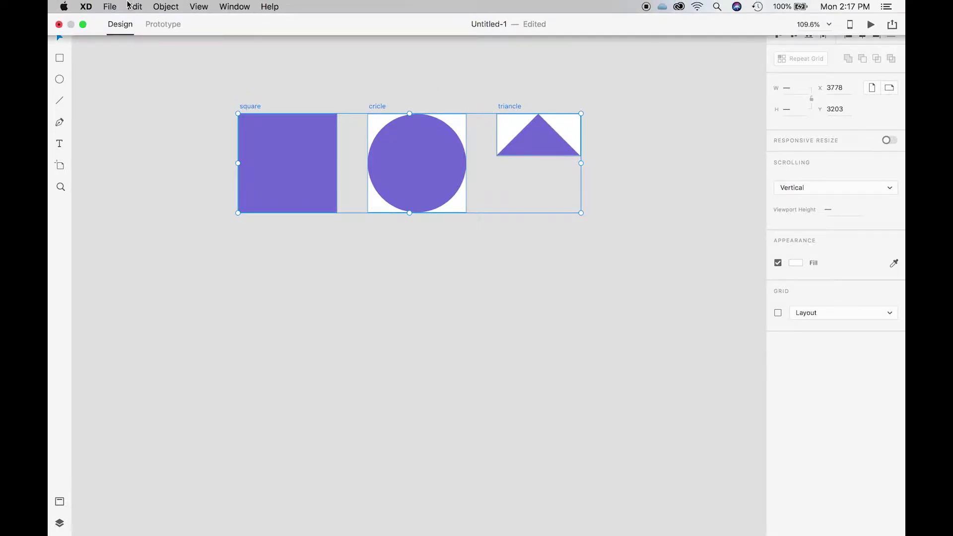
- Start an export of all artboards with PNG as the format and Design as the export target
click(109, 7)
mouse_move(142, 139)
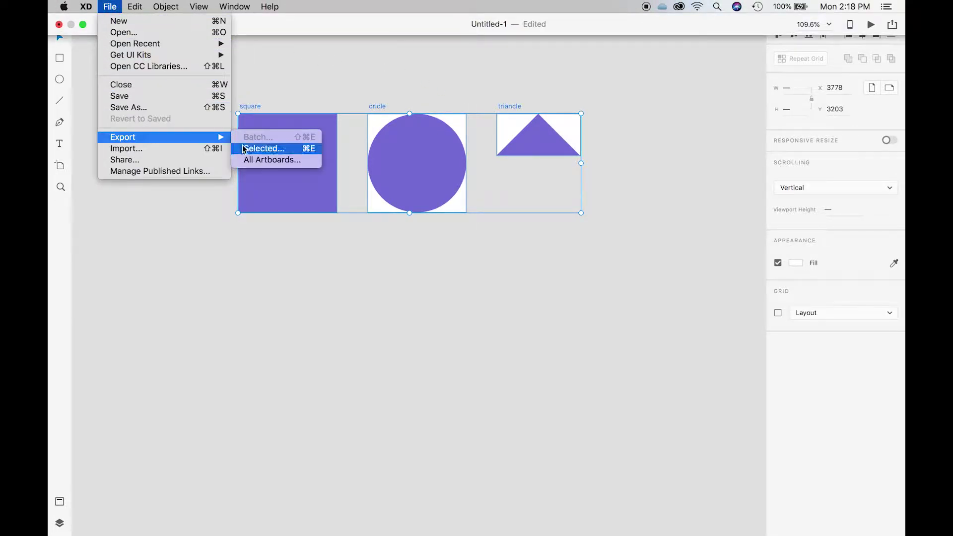
click(263, 160)
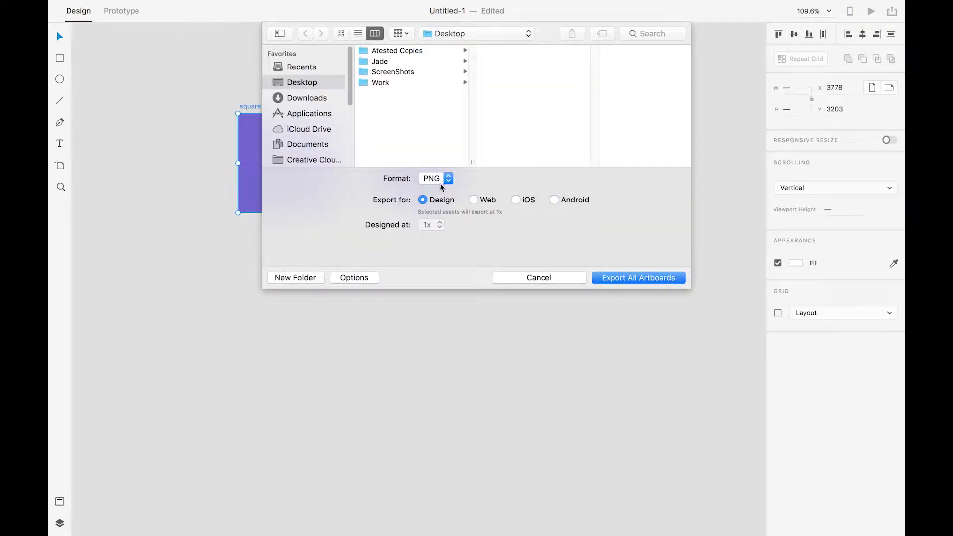
click(442, 185)
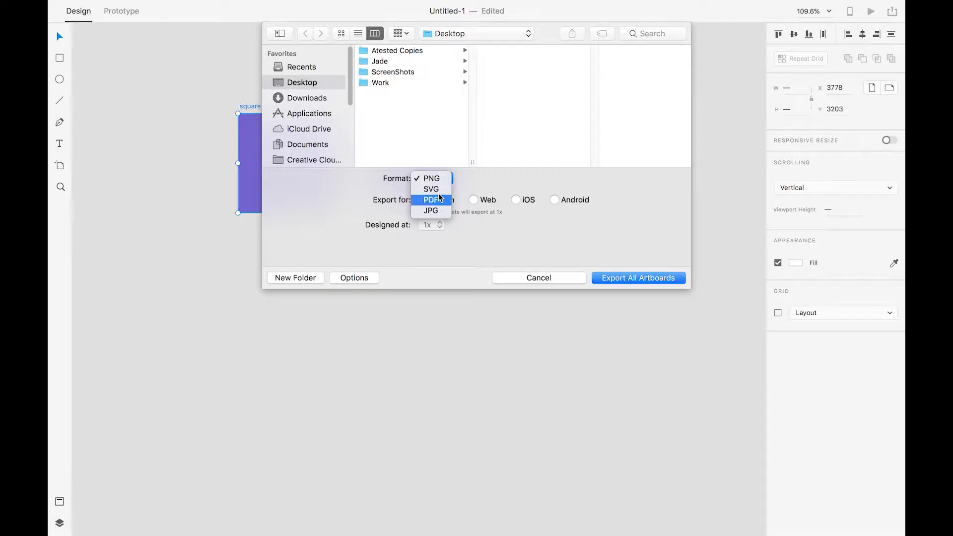
click(475, 186)
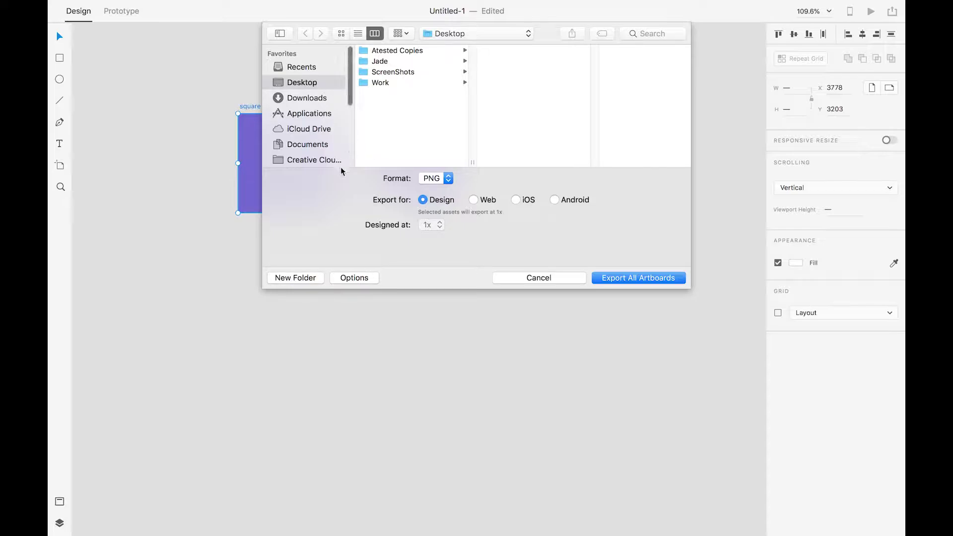
- Create a folder named Hello on the Desktop and export all artboards into it
click(298, 278)
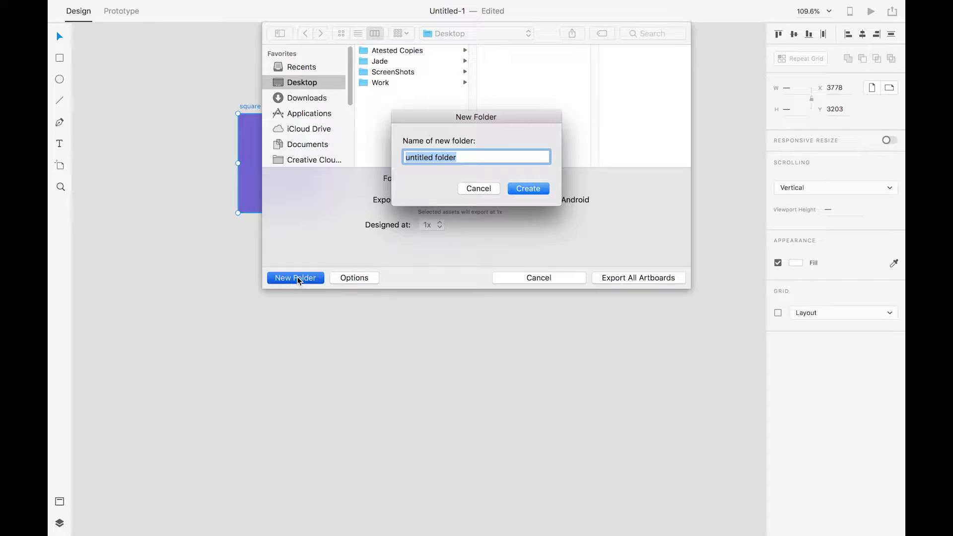
text(Hell)
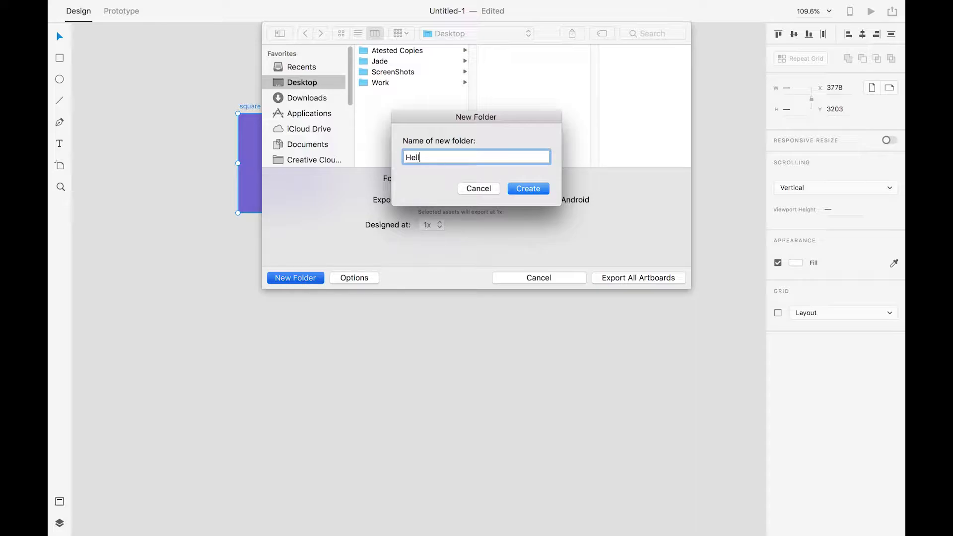
text(o)
key(Return)
key(Return)
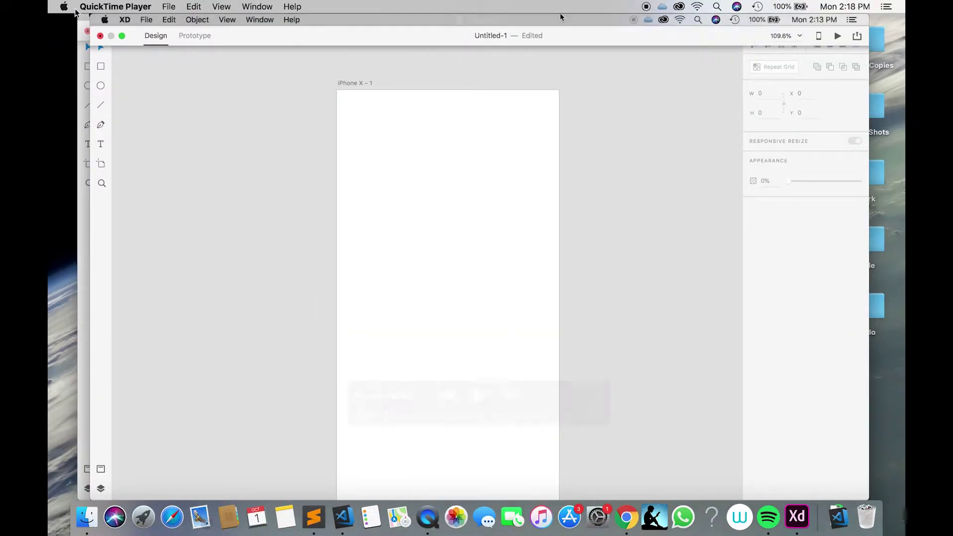
- Close the two unsaved QuickTime Player recordings, Untitled 2 and Untitled, and delete them
click(98, 20)
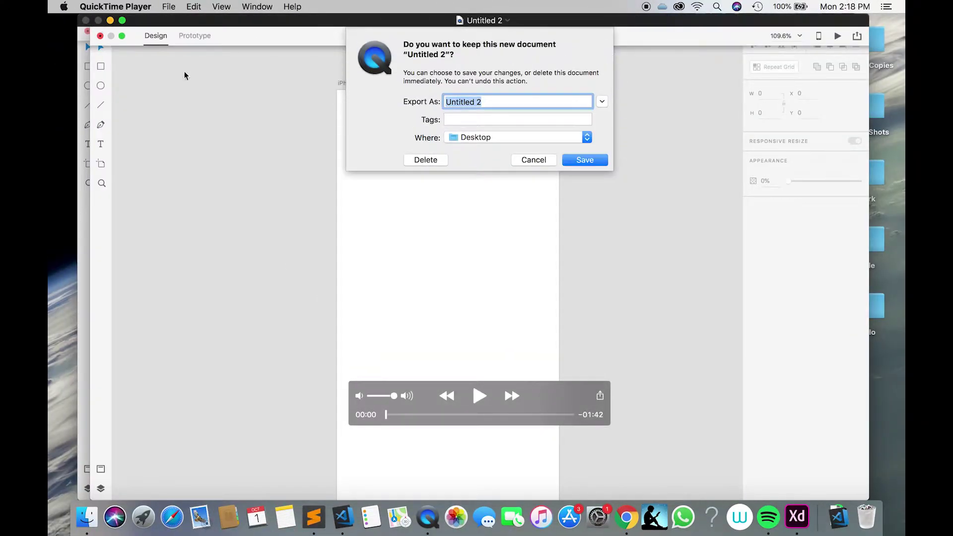
click(415, 160)
click(85, 20)
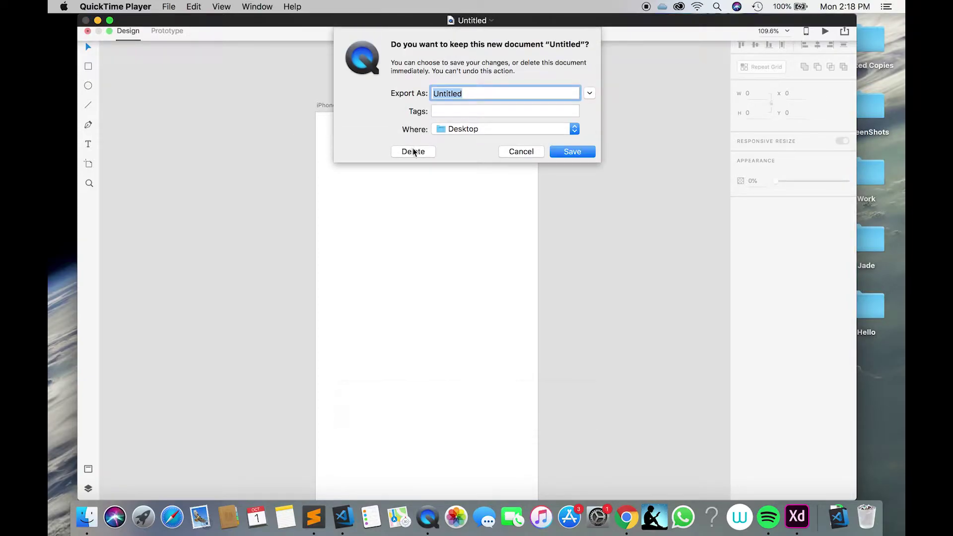
click(412, 151)
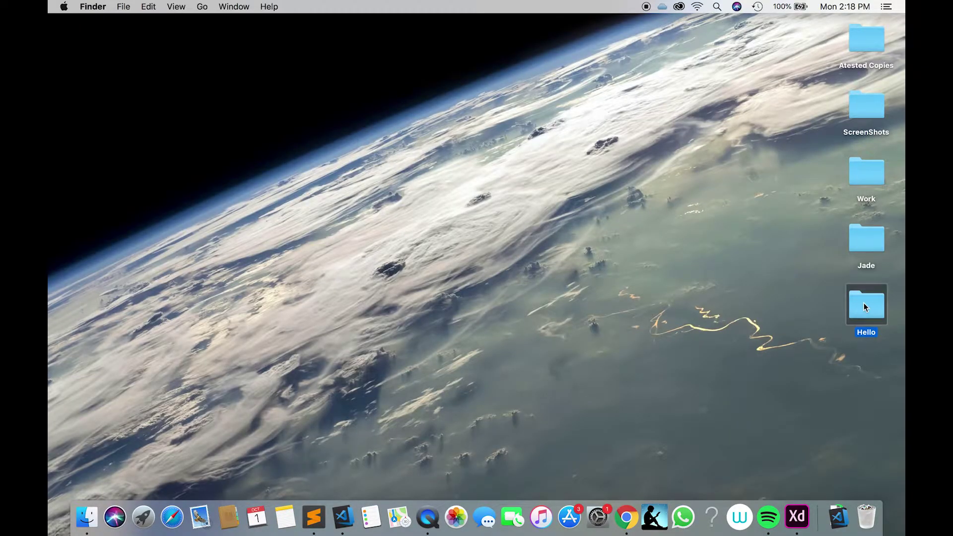
- Open the Hello folder on the desktop and view the exported circle, square and triangle images
double_click(866, 303)
double_click(402, 125)
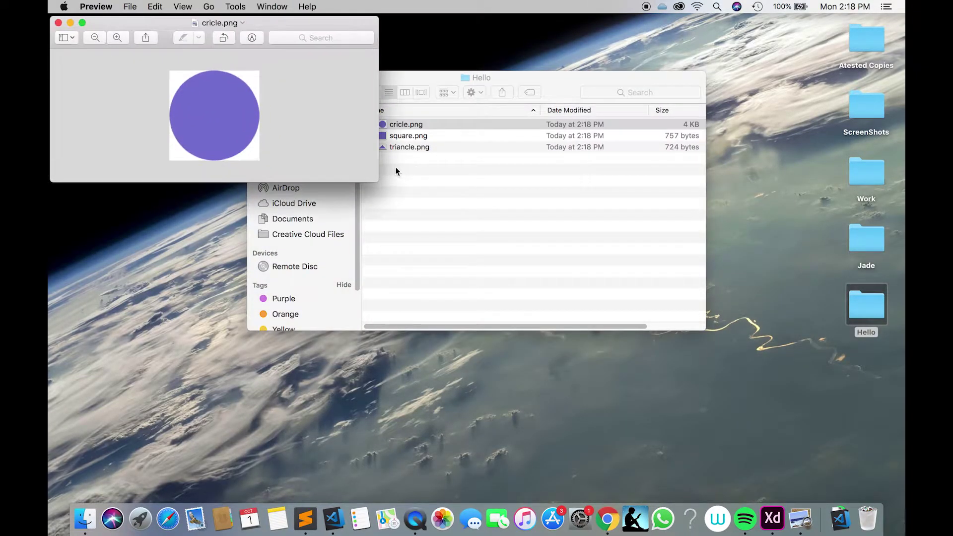
click(58, 22)
double_click(409, 137)
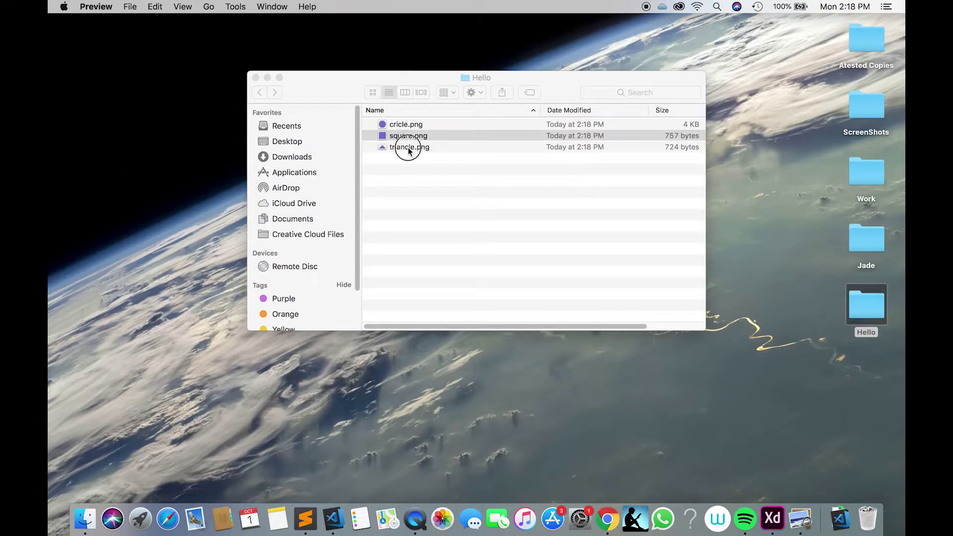
double_click(404, 146)
click(58, 23)
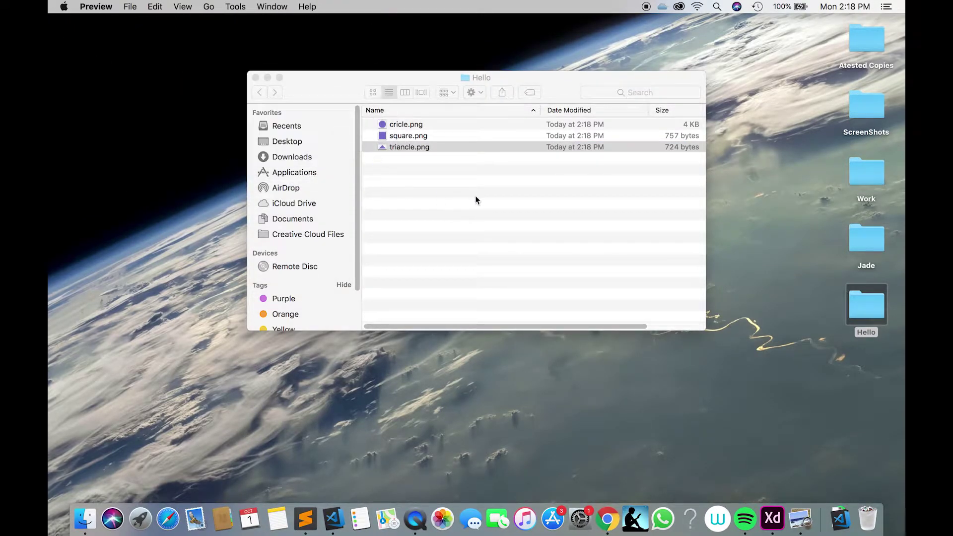
- Switch back to Adobe XD and turn off the background fill of the square, cricle and triancle artboards
click(789, 514)
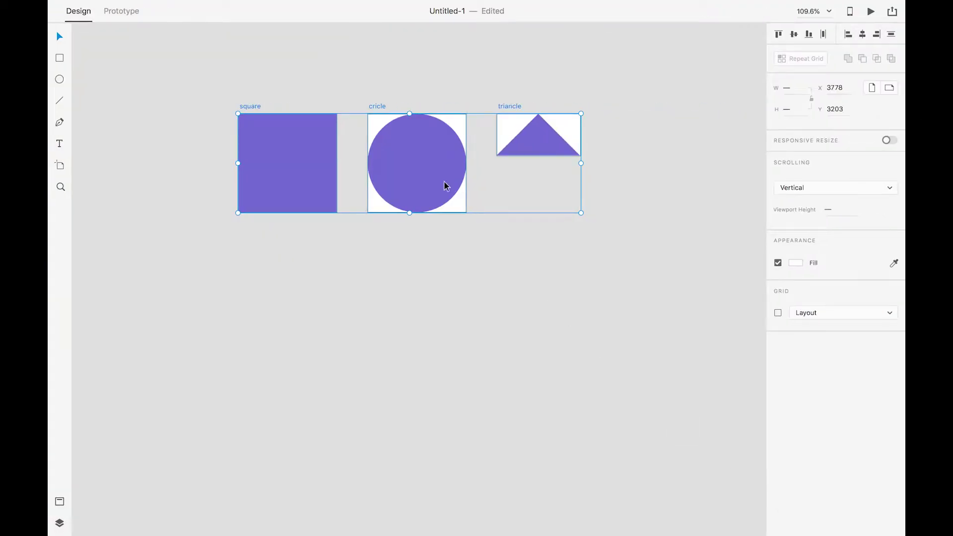
click(366, 101)
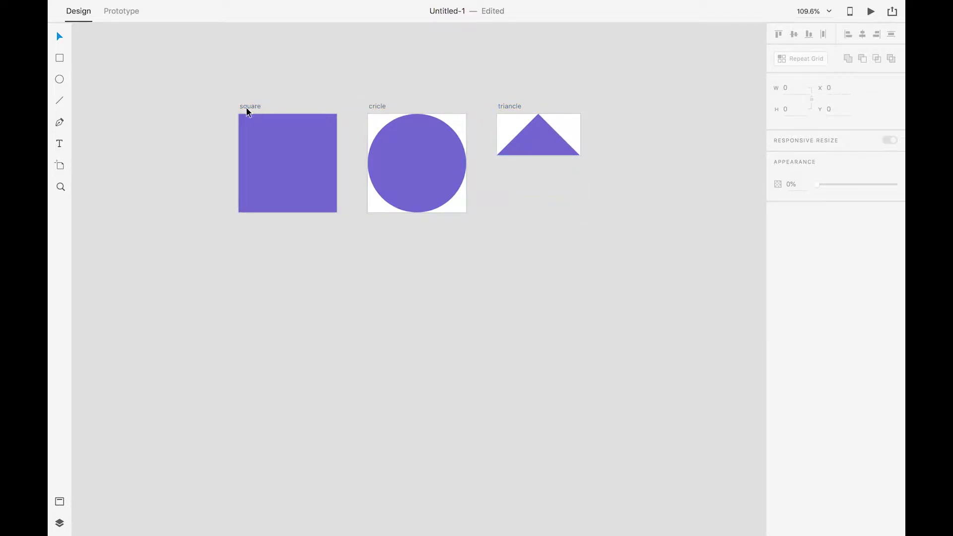
click(248, 107)
shift+click(374, 105)
shift+click(500, 106)
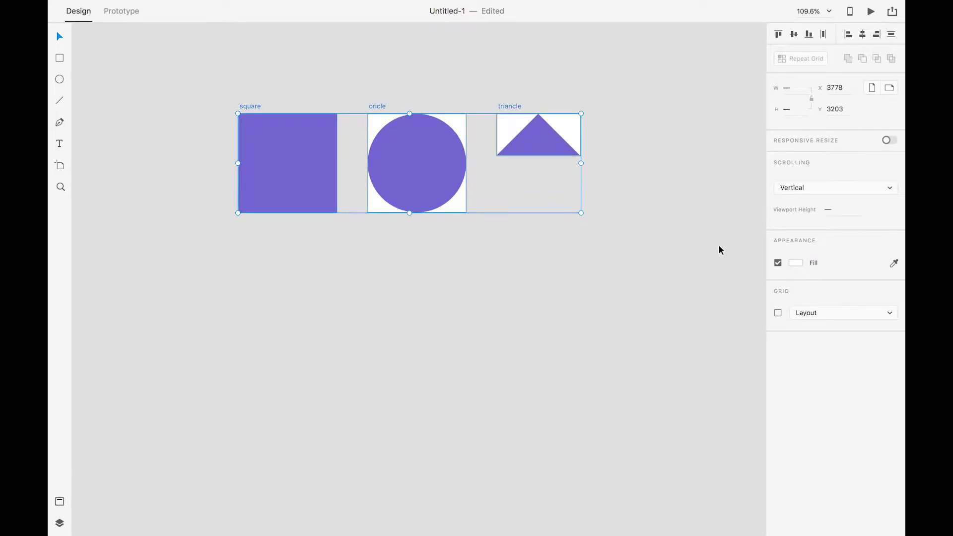
click(779, 264)
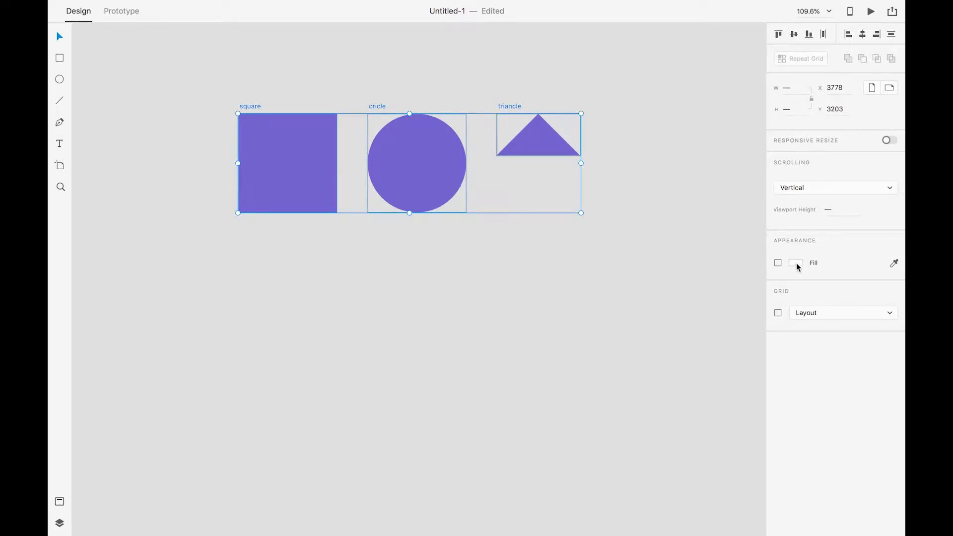
click(523, 257)
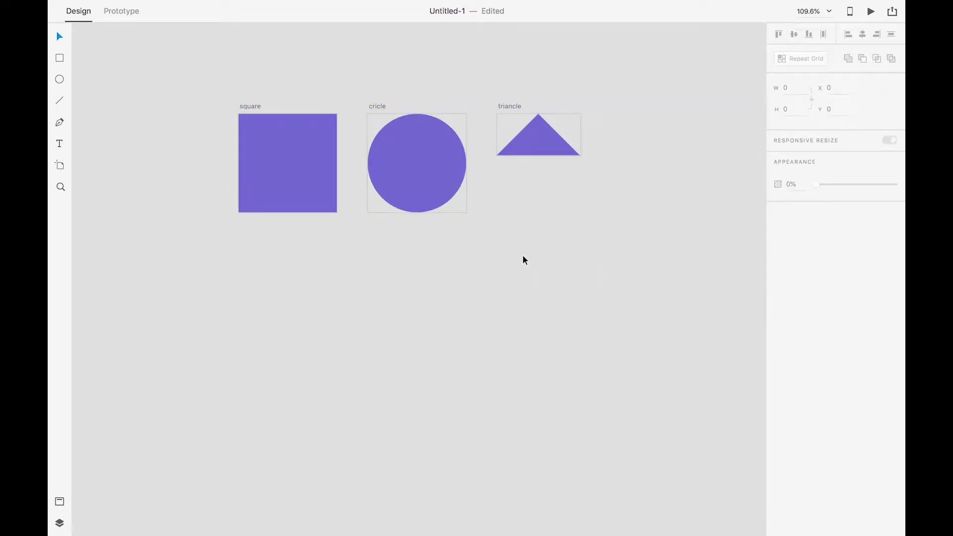
- Export the square, cricle and triancle artboards as PNG for Design into the Hello folder again, replacing the existing files
click(234, 104)
shift+click(370, 106)
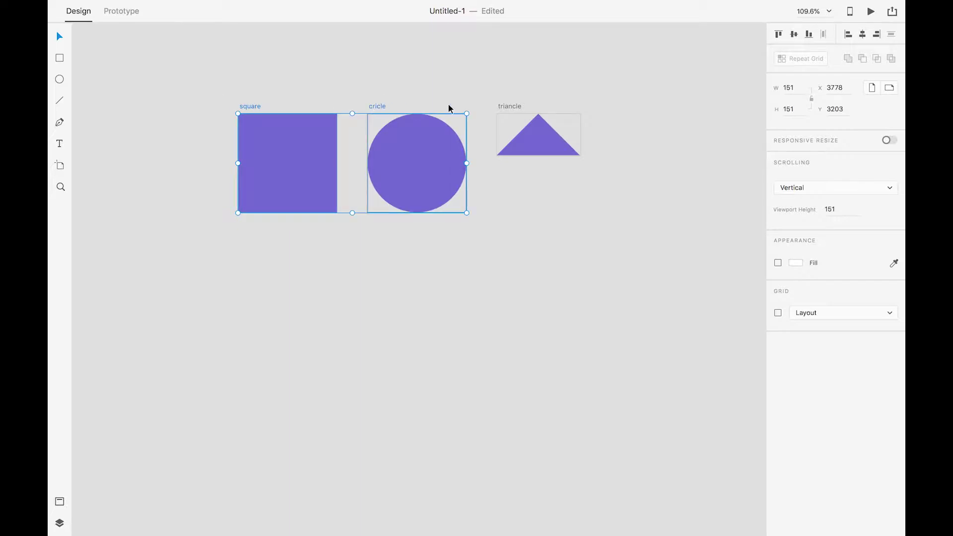
shift+click(511, 106)
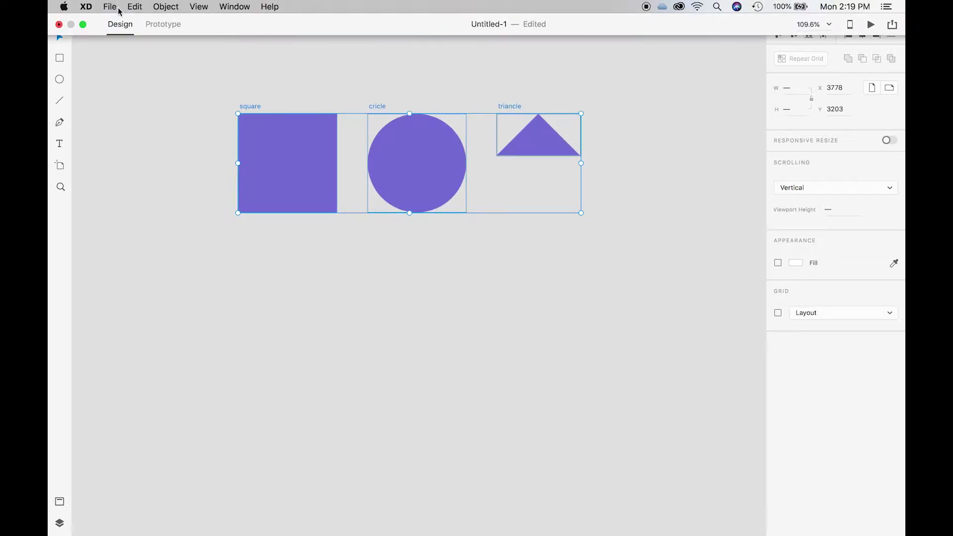
click(110, 6)
mouse_move(161, 138)
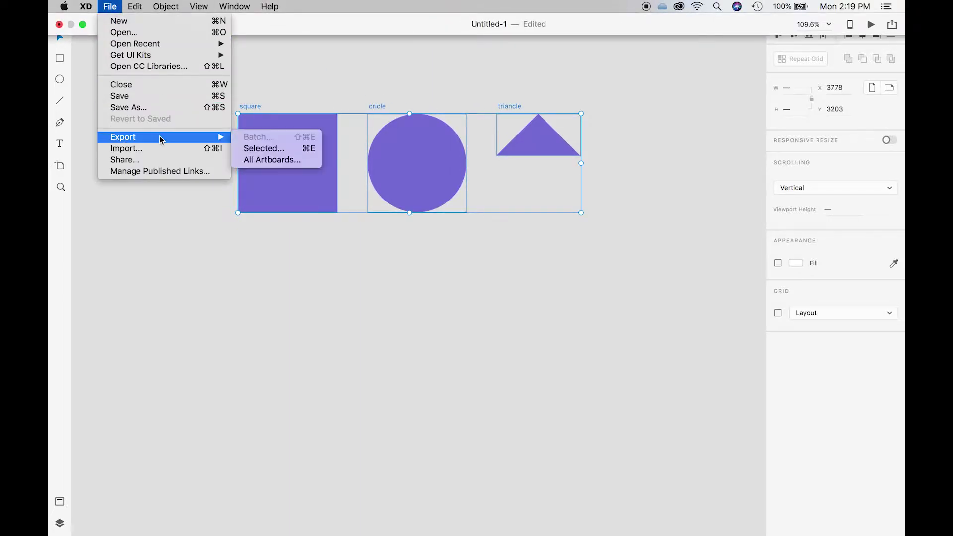
click(263, 160)
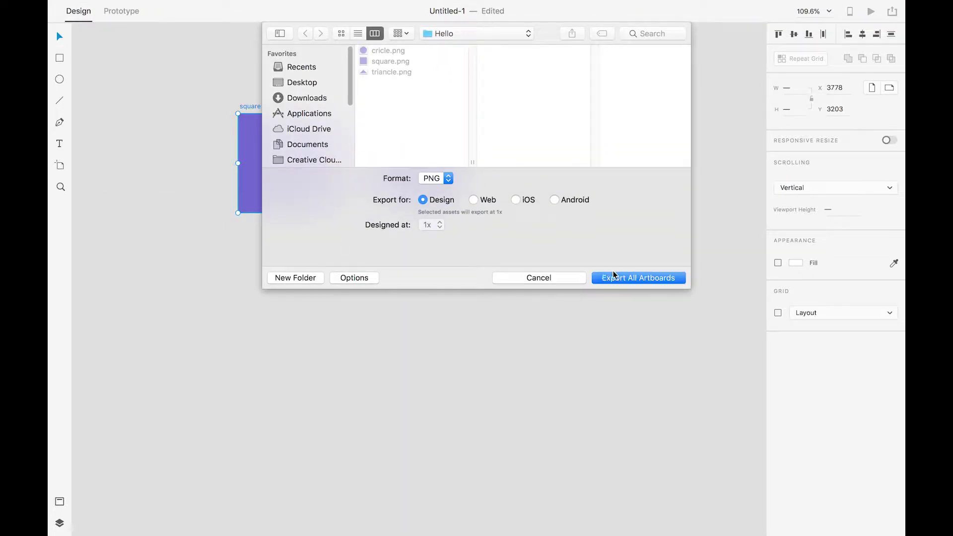
click(615, 277)
click(555, 100)
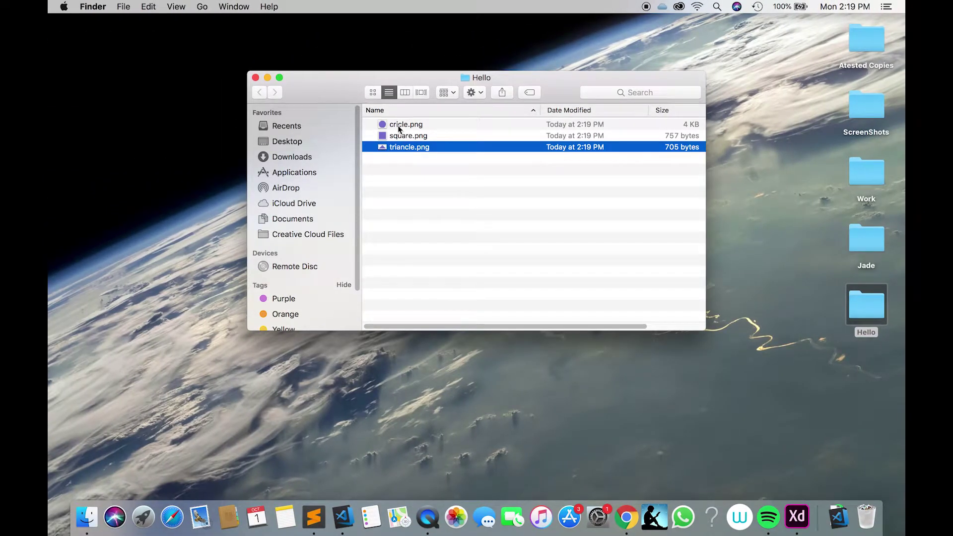
- View the re-exported cricle.png and square.png to check their backgrounds
double_click(398, 125)
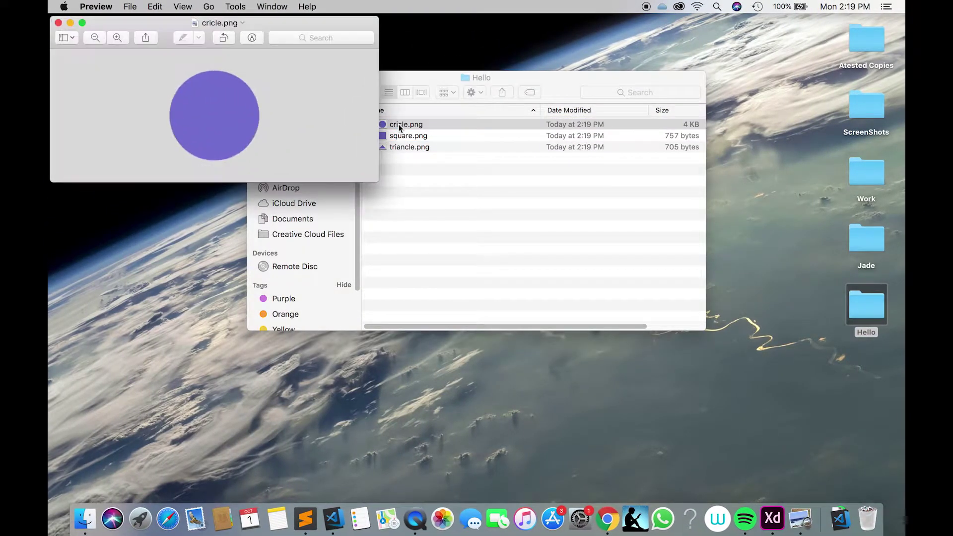
click(62, 23)
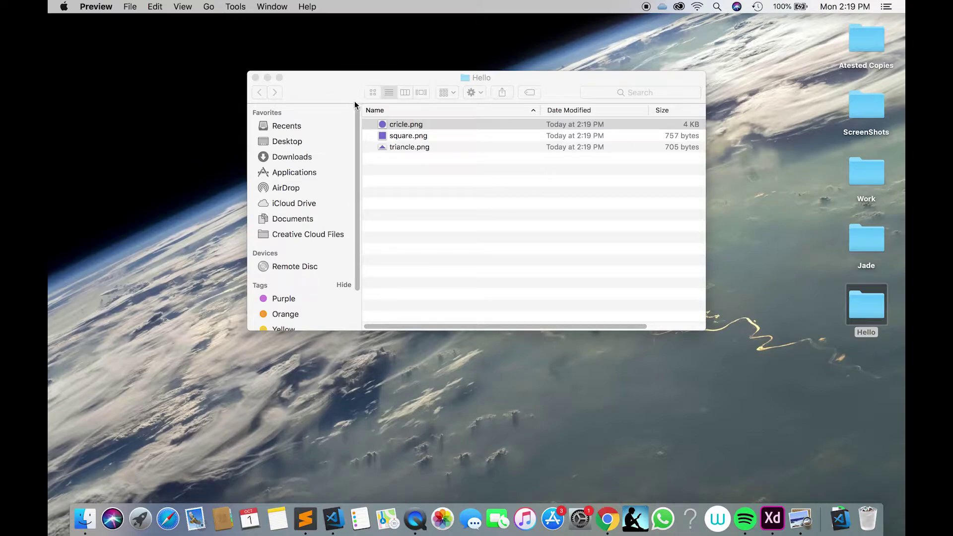
double_click(397, 133)
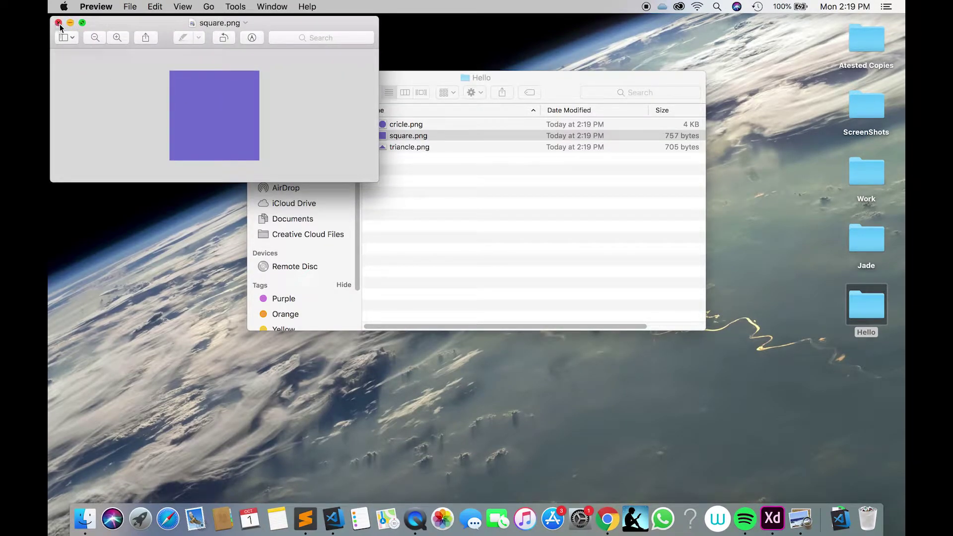
click(59, 23)
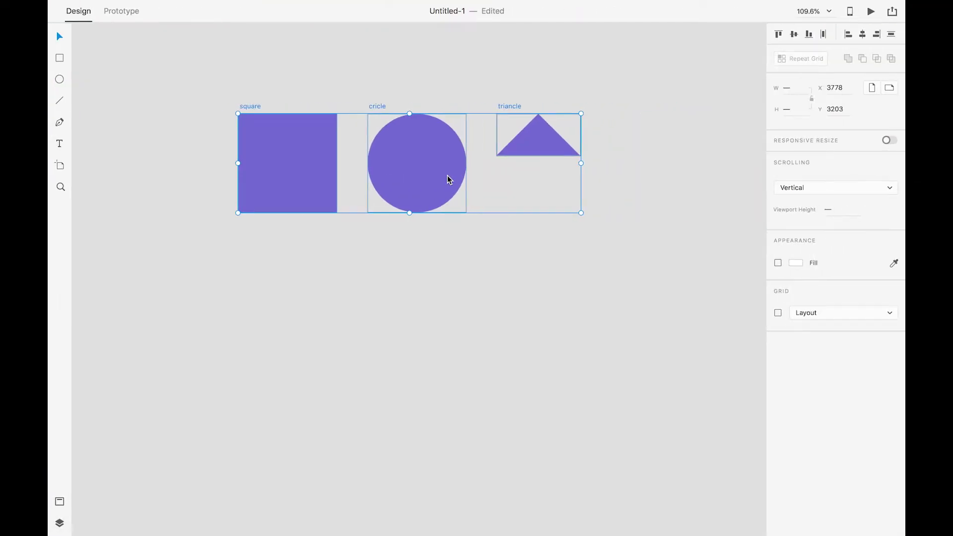
- Draw a rectangle of about 310 × 513 on the empty canvas beside the triancle artboard, level with its top edge
click(433, 284)
scroll(442, 291, down, 5)
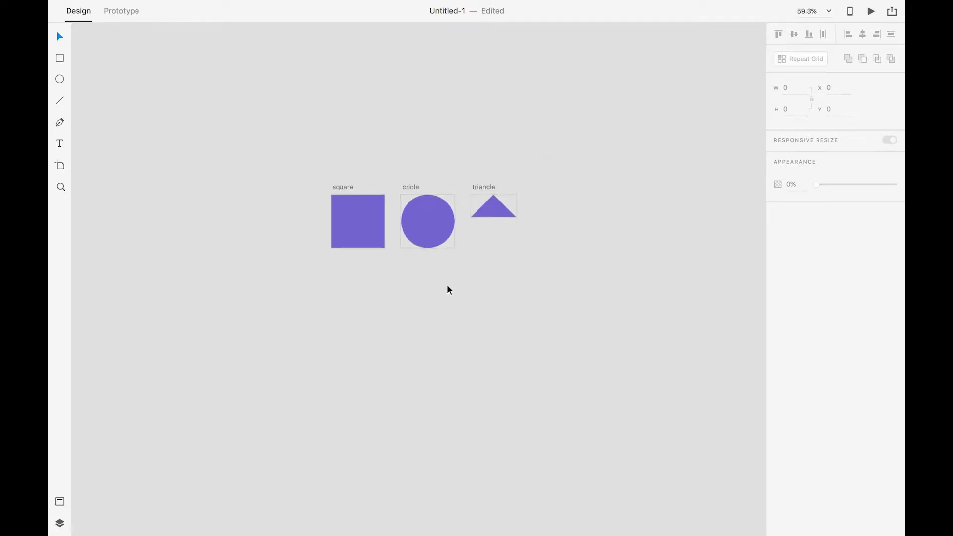
drag(496, 296, 430, 288)
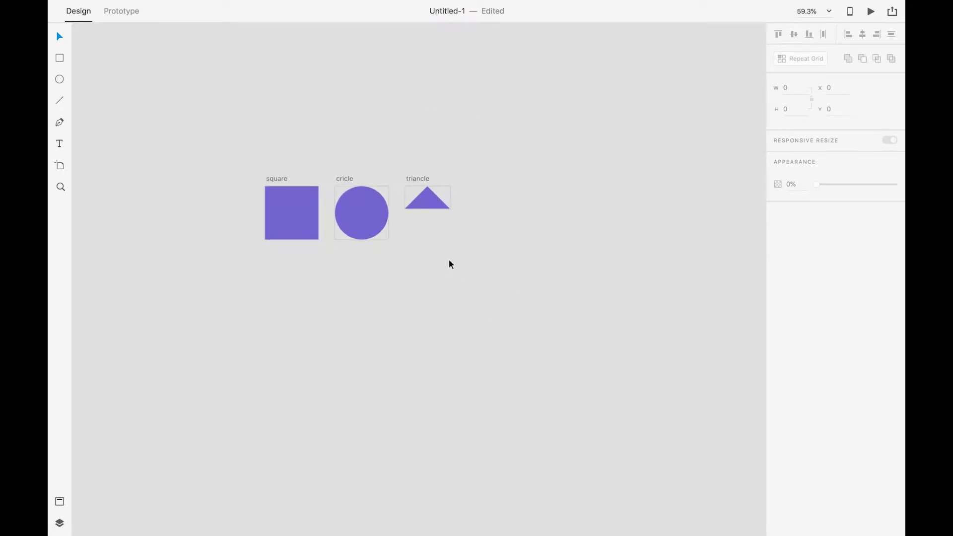
scroll(489, 209, right, 2)
key(r)
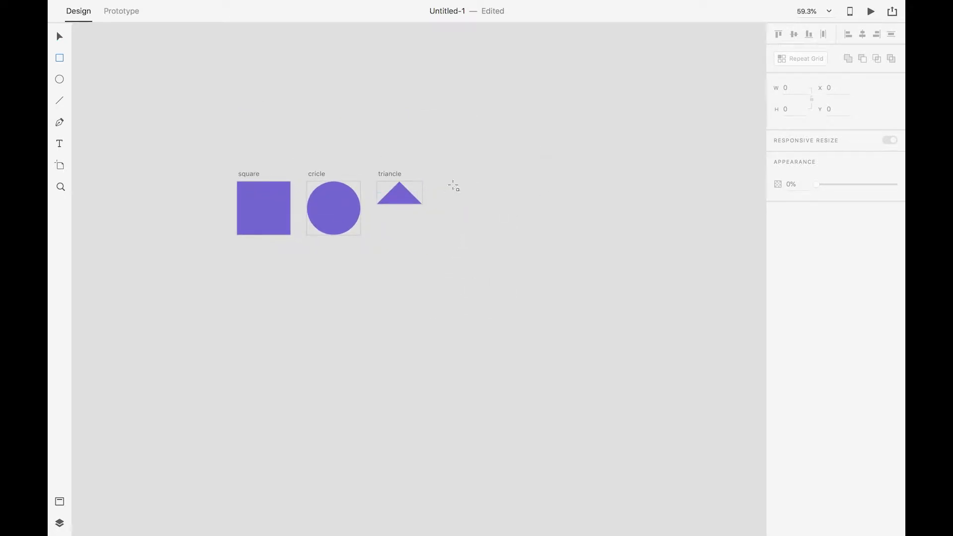
drag(443, 182, 553, 364)
click(577, 238)
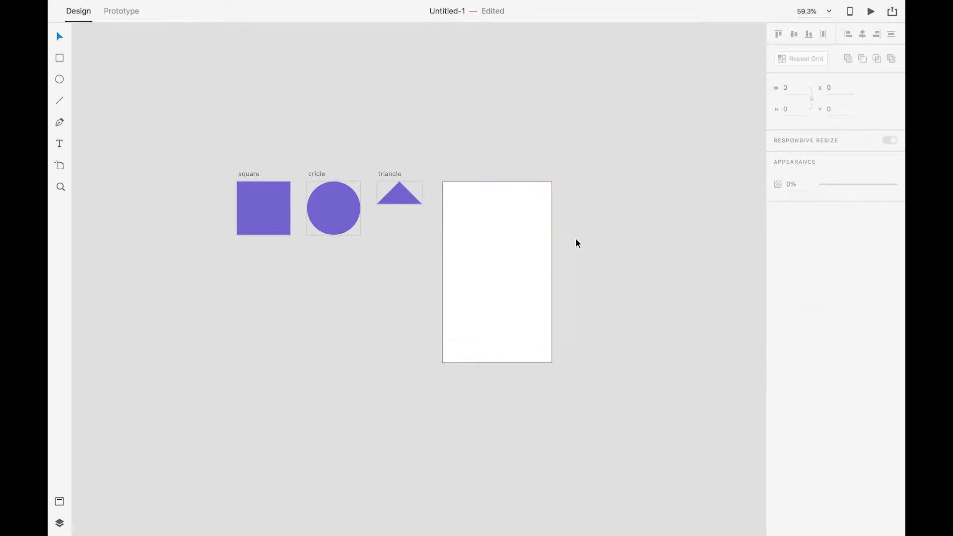
click(532, 224)
click(616, 204)
click(536, 221)
click(614, 221)
scroll(533, 249, up, 5)
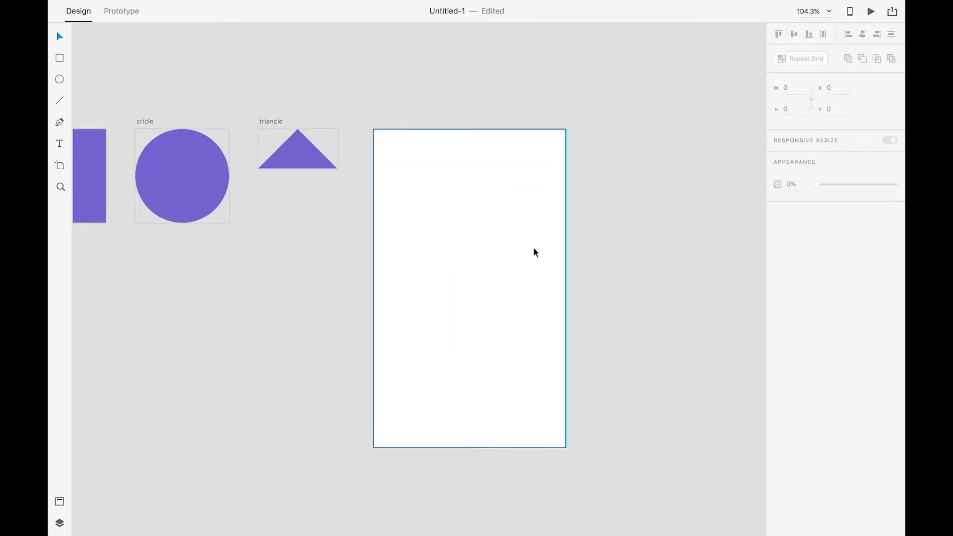
click(494, 237)
click(610, 214)
click(546, 199)
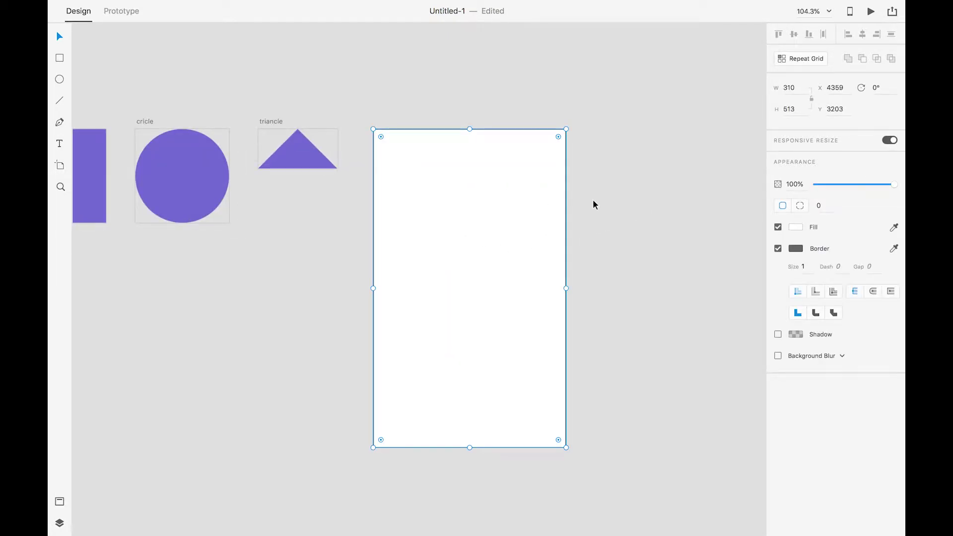
- Draw a header rectangle of about 310 × 55 across the top of the large white rectangle
click(591, 160)
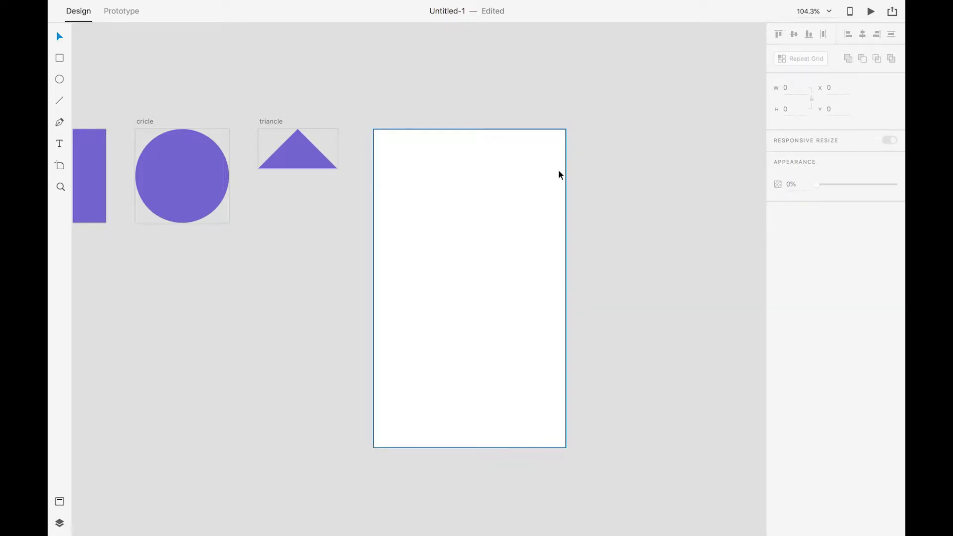
key(r)
drag(374, 130, 566, 163)
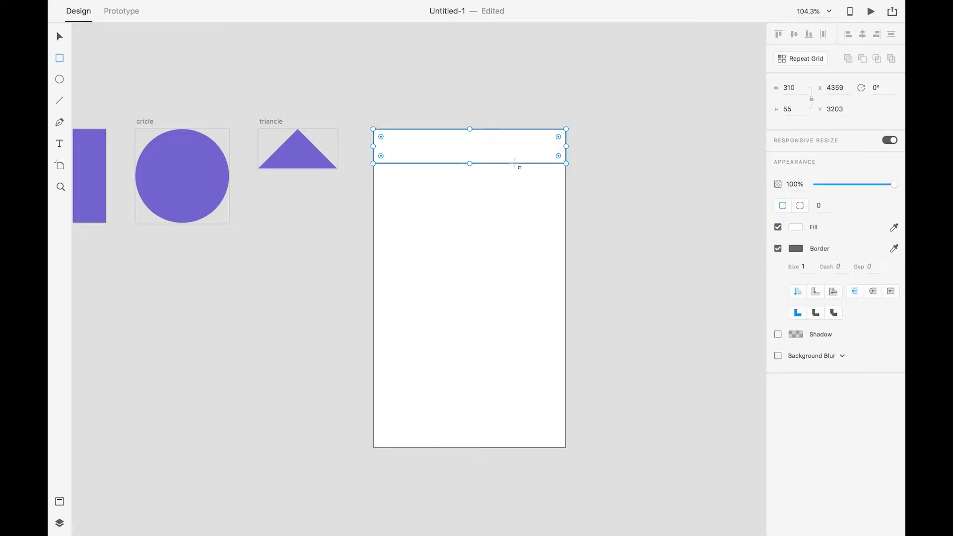
- Delete both the large white rectangle and the header rectangle beside the triancle artboard
scroll(601, 237, down, 3)
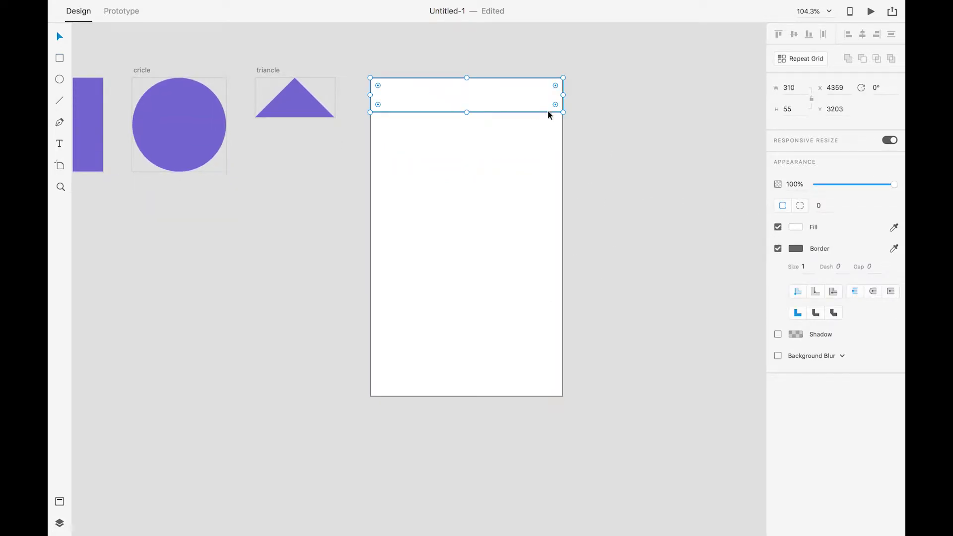
click(614, 128)
click(498, 100)
click(601, 172)
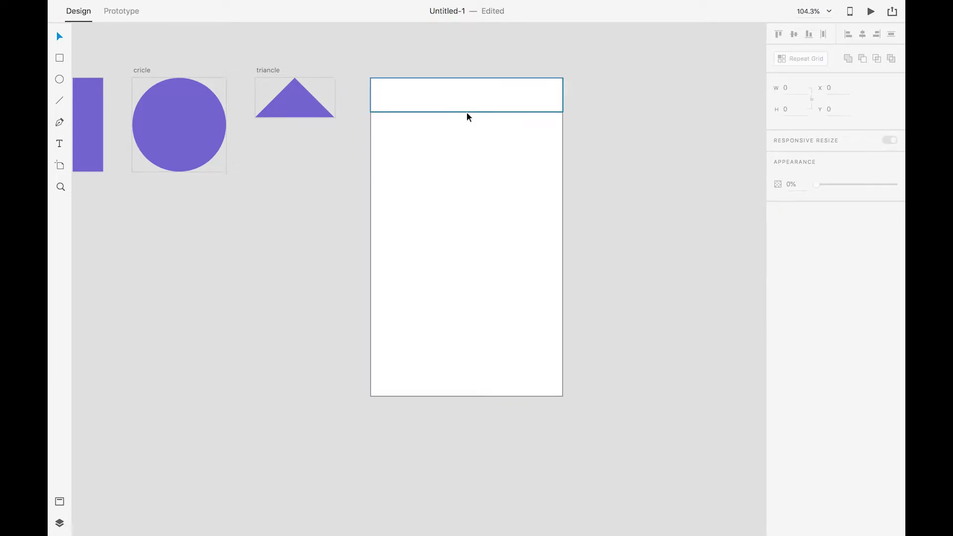
click(425, 94)
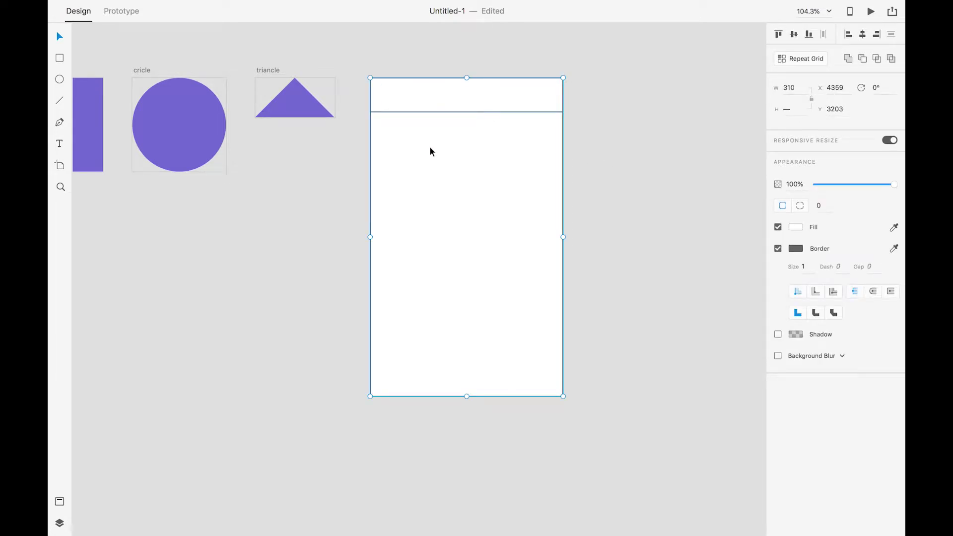
key(Delete)
- Draw an artboard of about 283 × 482 beside the triancle artboard, level with its top edge
key(a)
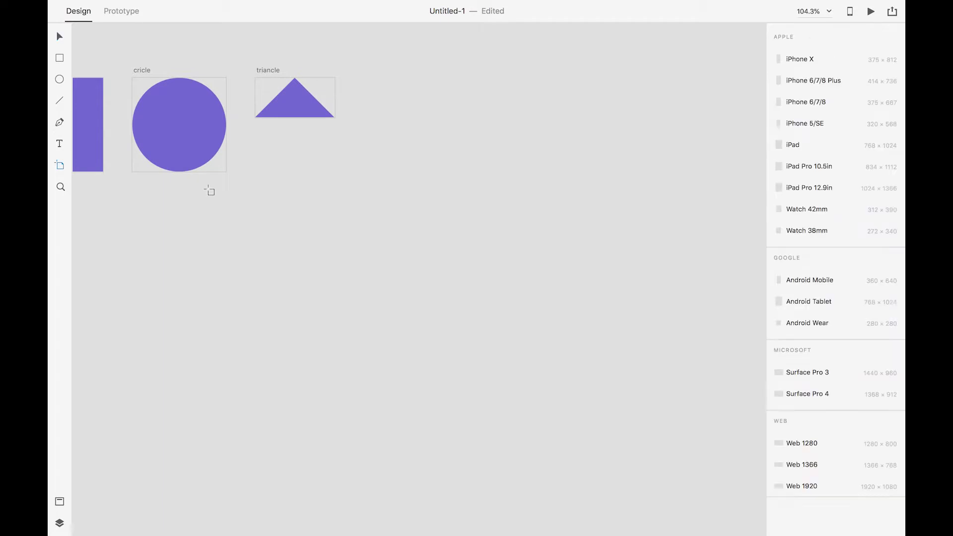
drag(368, 80, 545, 373)
drag(452, 240, 452, 244)
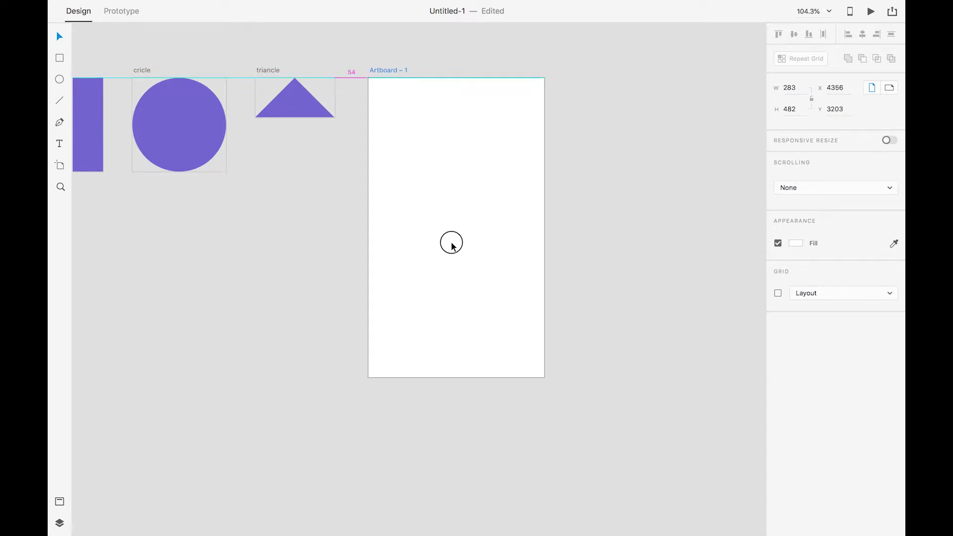
click(584, 200)
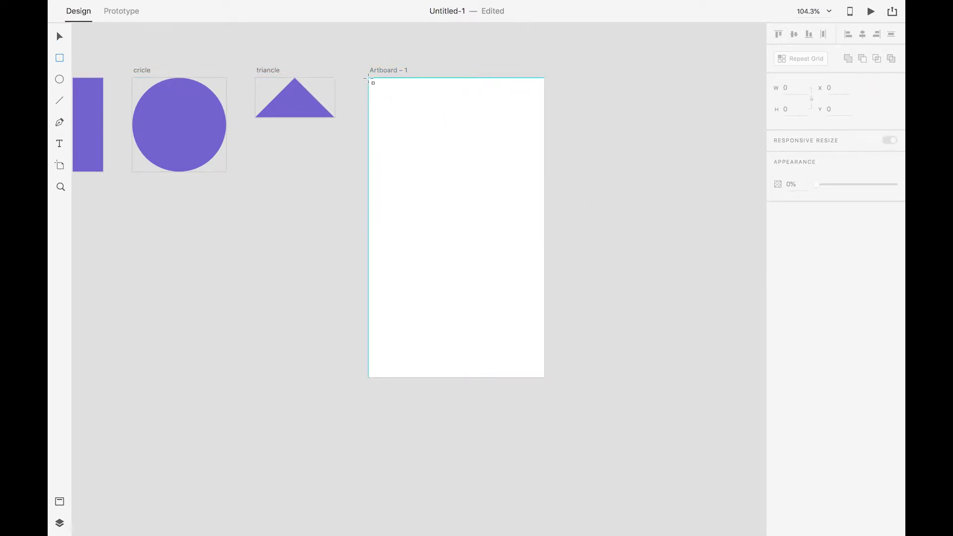
- Draw a header rectangle of about 283 × 40 across the top of Artboard – 1, without a border and with a shadow
drag(369, 78, 544, 103)
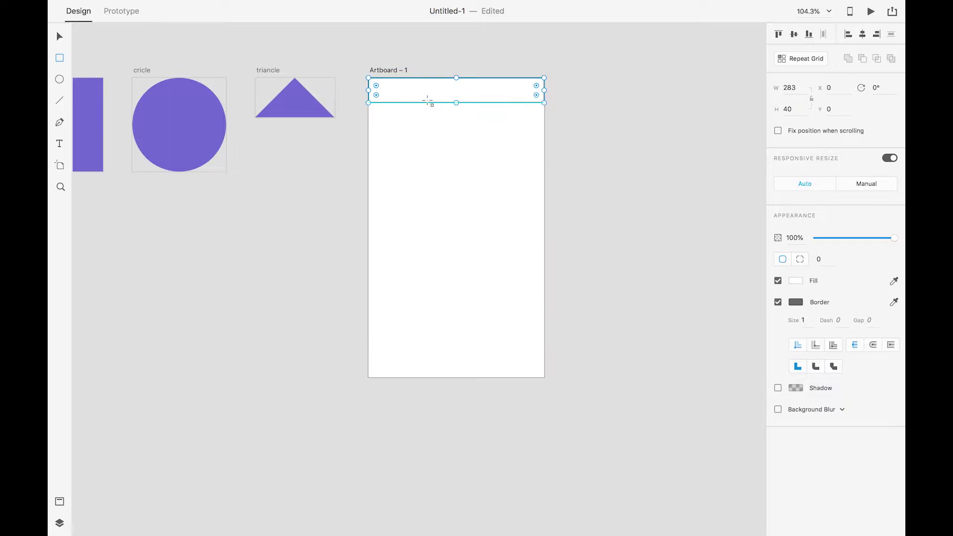
click(778, 303)
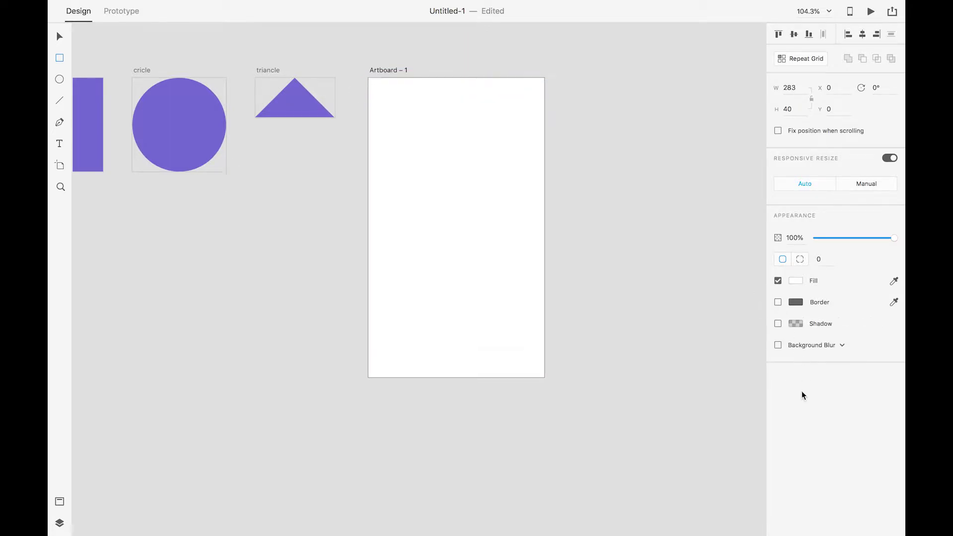
click(778, 324)
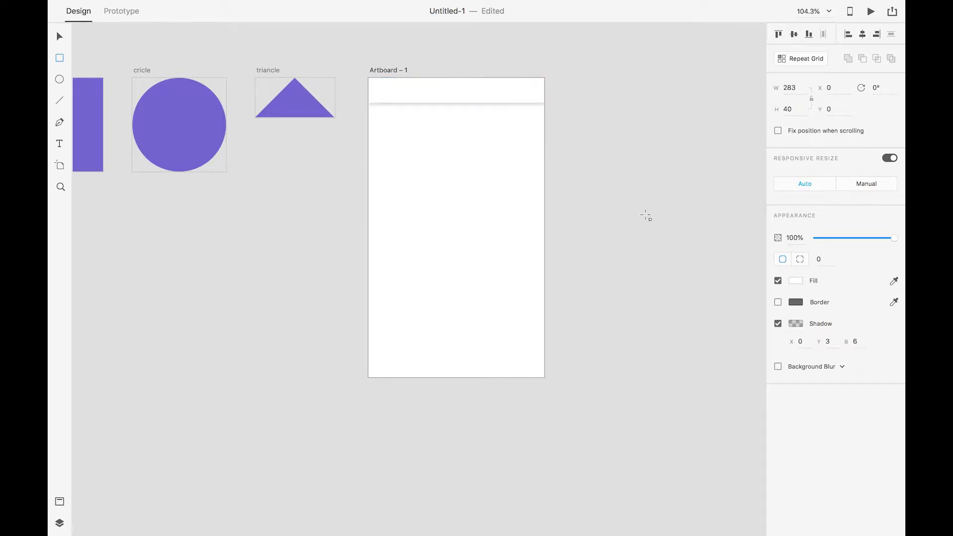
click(641, 184)
click(384, 71)
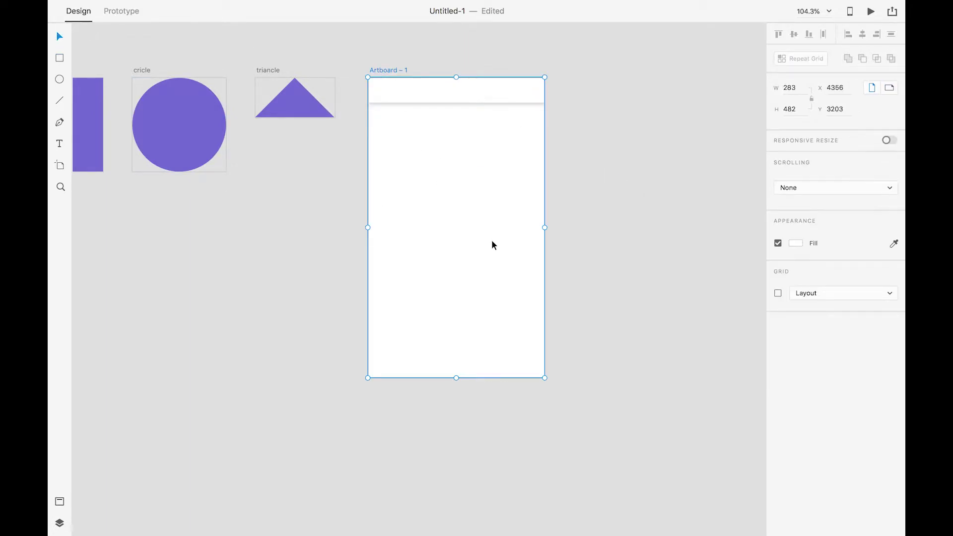
scroll(493, 239, down, 1)
click(562, 223)
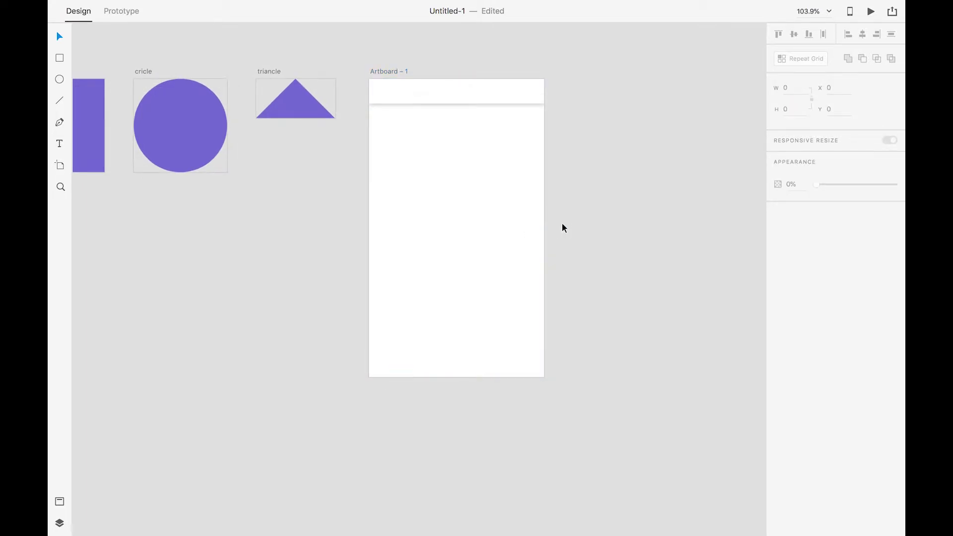
- Draw two stacked small rectangles below the header and repeat them downwards past the artboard's lower edge with a Repeat Grid
scroll(562, 222, down, 5)
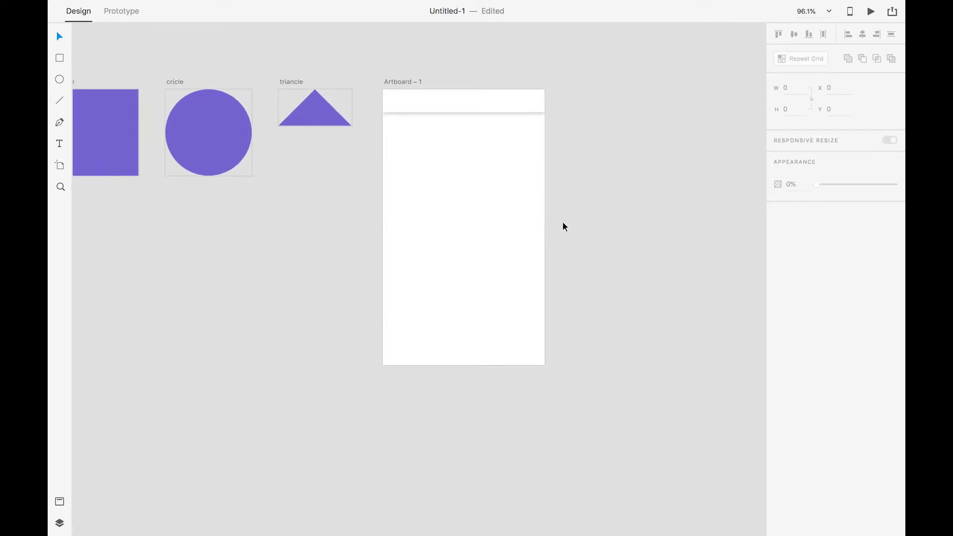
scroll(563, 227, down, 5)
scroll(603, 221, right, 2)
scroll(602, 222, down, 1)
click(436, 115)
click(573, 178)
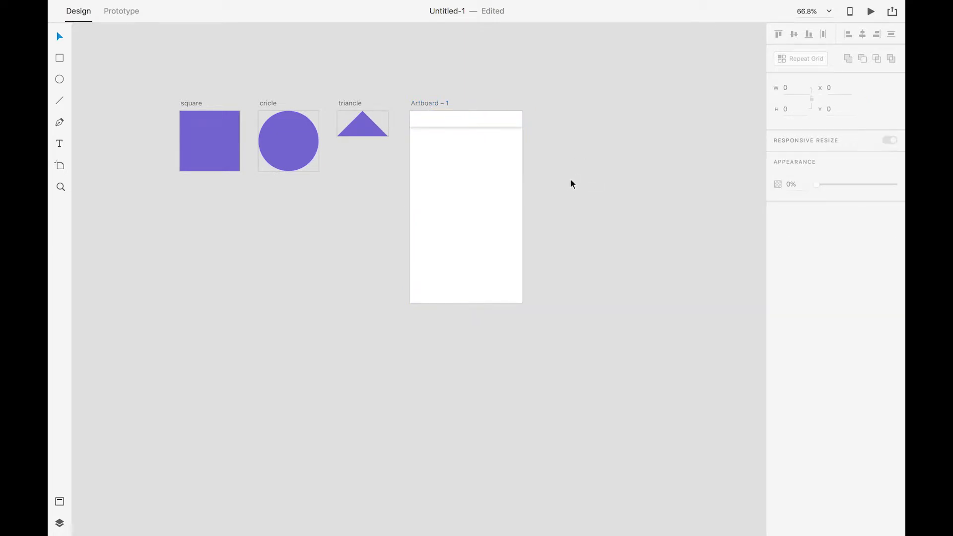
key(r)
drag(429, 157, 472, 343)
shift+click(478, 156)
click(793, 68)
click(553, 305)
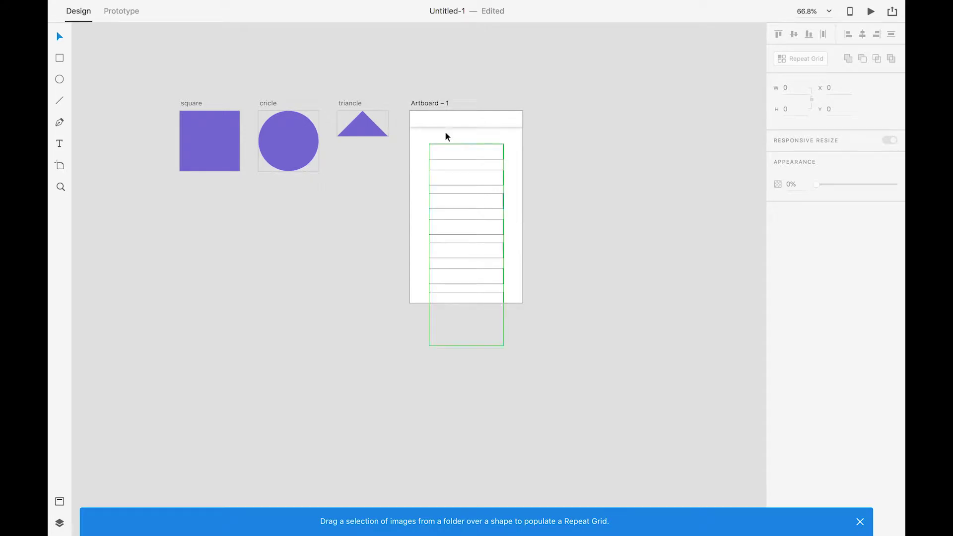
- Set Artboard – 1 to vertical scrolling and its height to 600
click(429, 105)
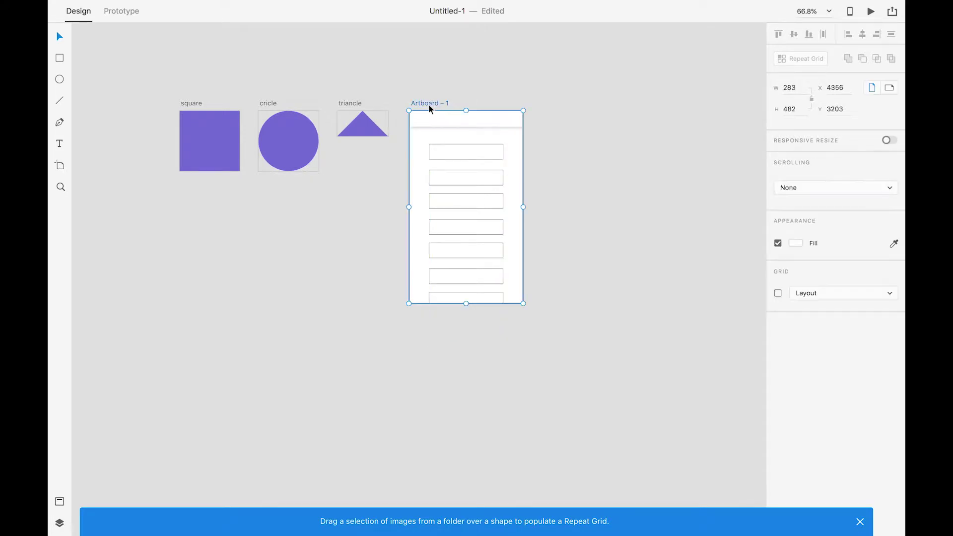
click(793, 192)
click(801, 199)
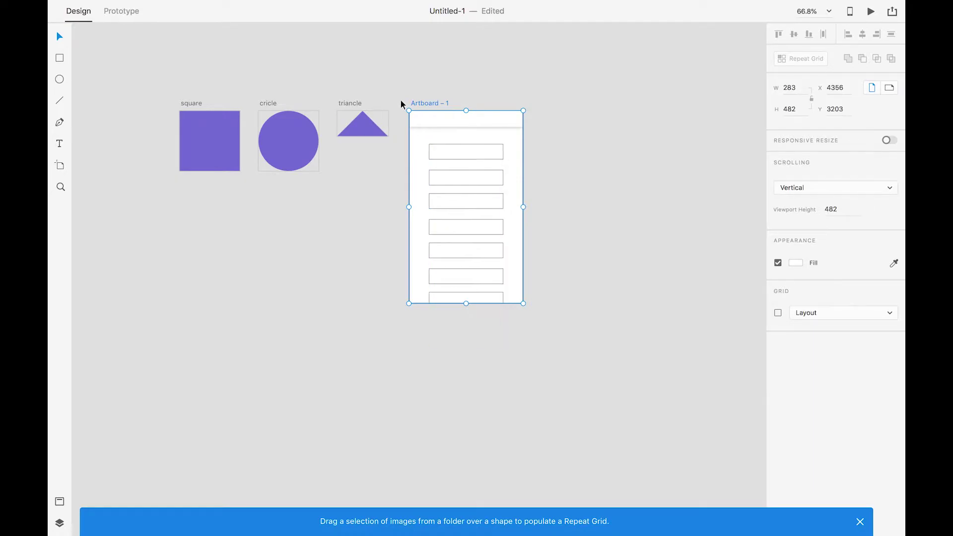
click(791, 110)
text(600)
key(Tab)
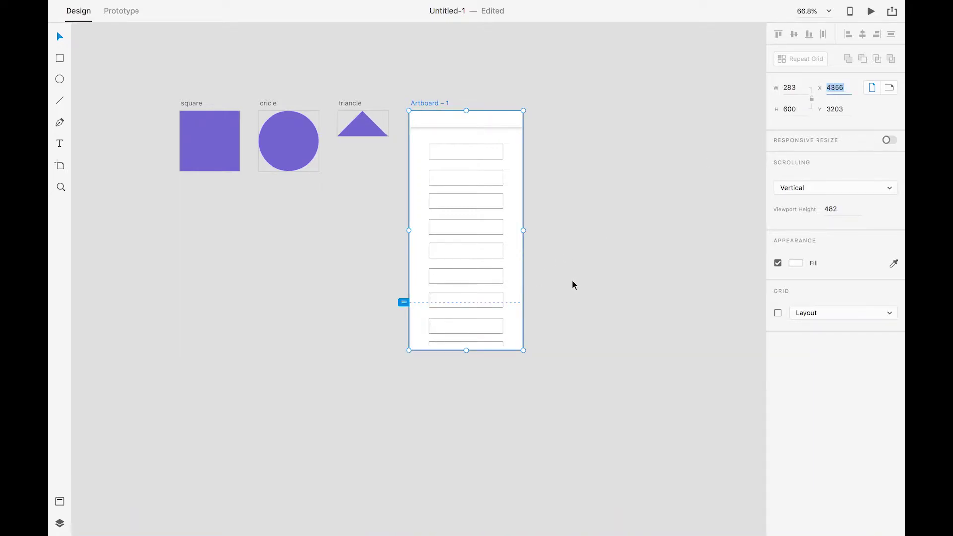
click(368, 314)
- Fill the header rectangle of Artboard – 1 with a solid blue-violet of about HSB 238, 51, 93
scroll(400, 332, up, 5)
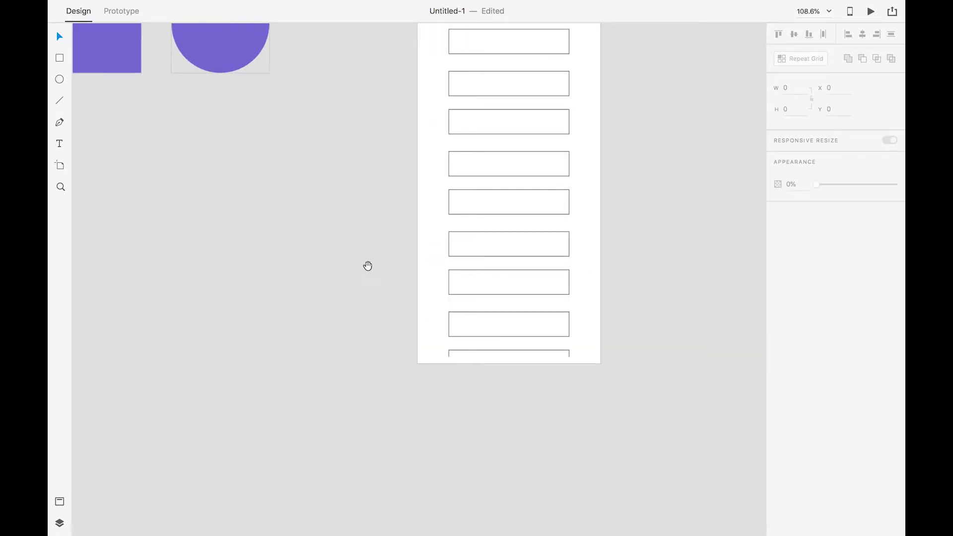
drag(368, 266, 288, 323)
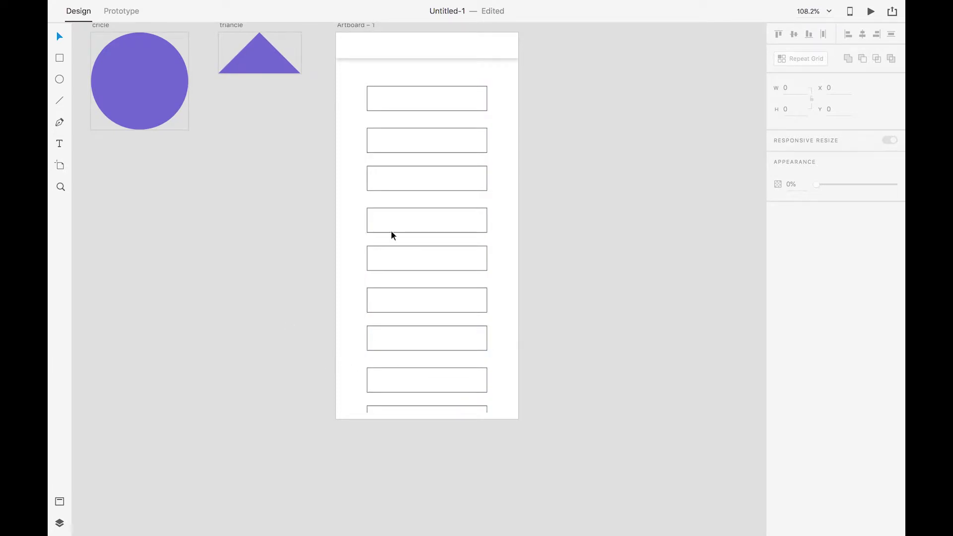
click(352, 25)
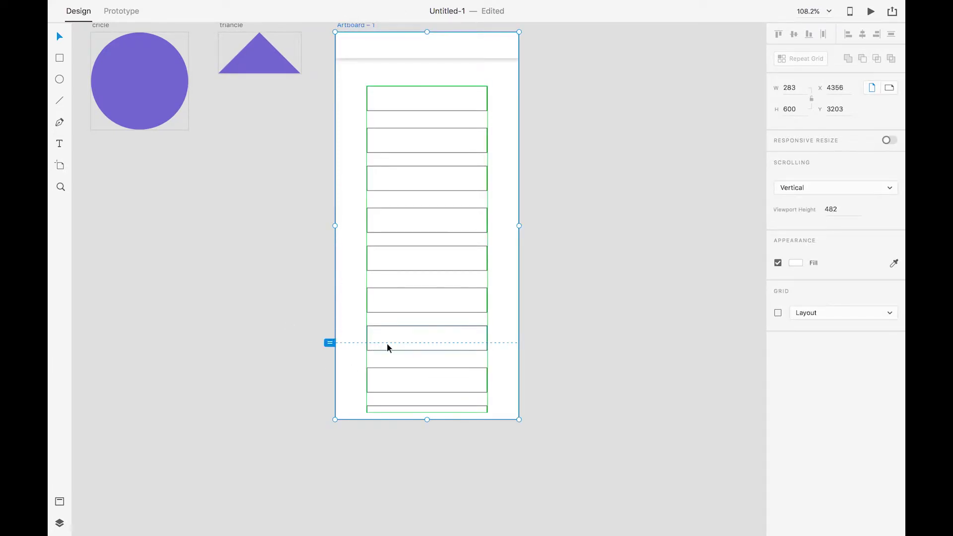
drag(564, 321, 588, 348)
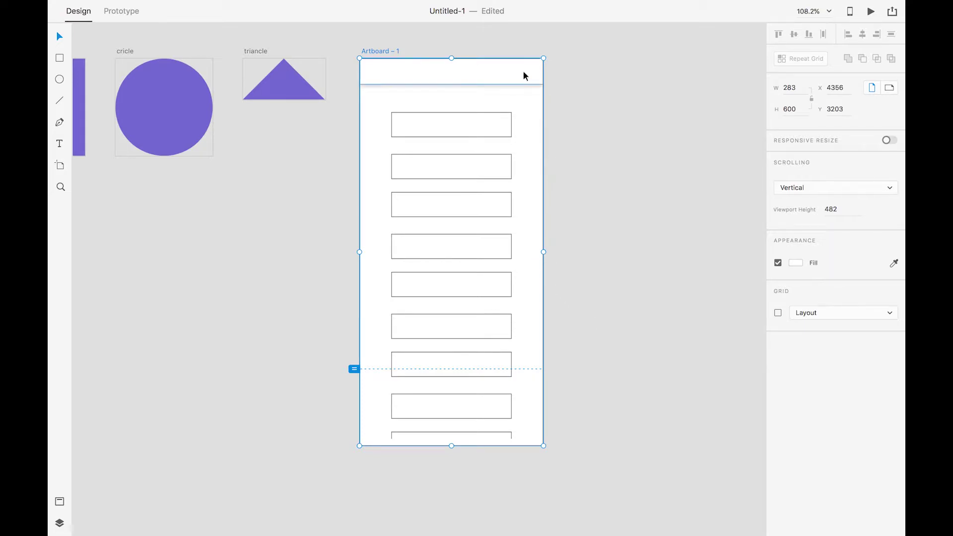
click(506, 67)
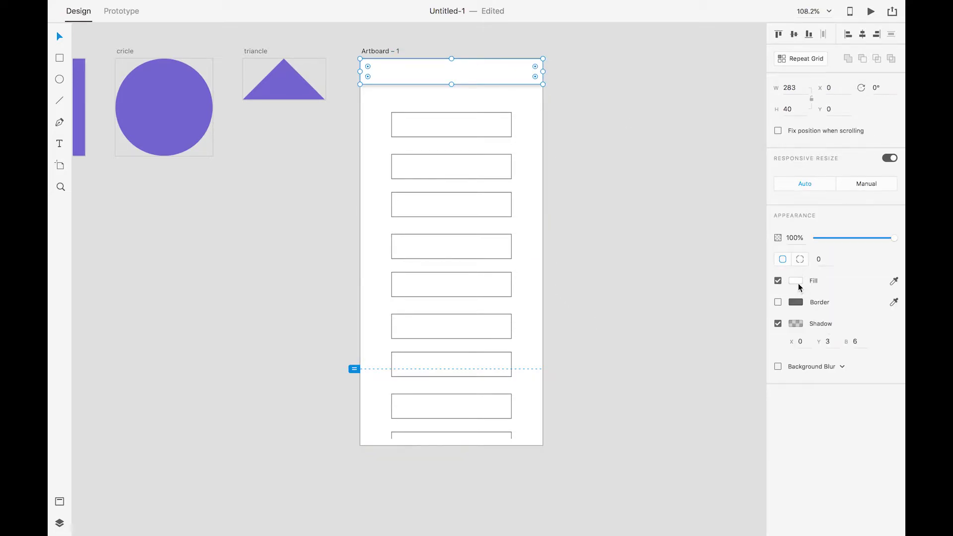
click(796, 282)
click(742, 259)
click(757, 253)
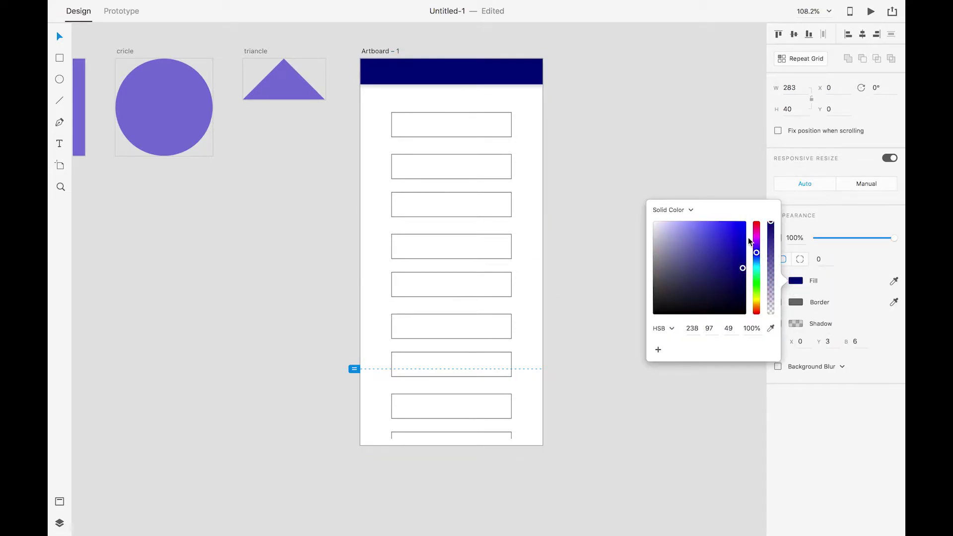
click(740, 237)
drag(718, 240, 700, 222)
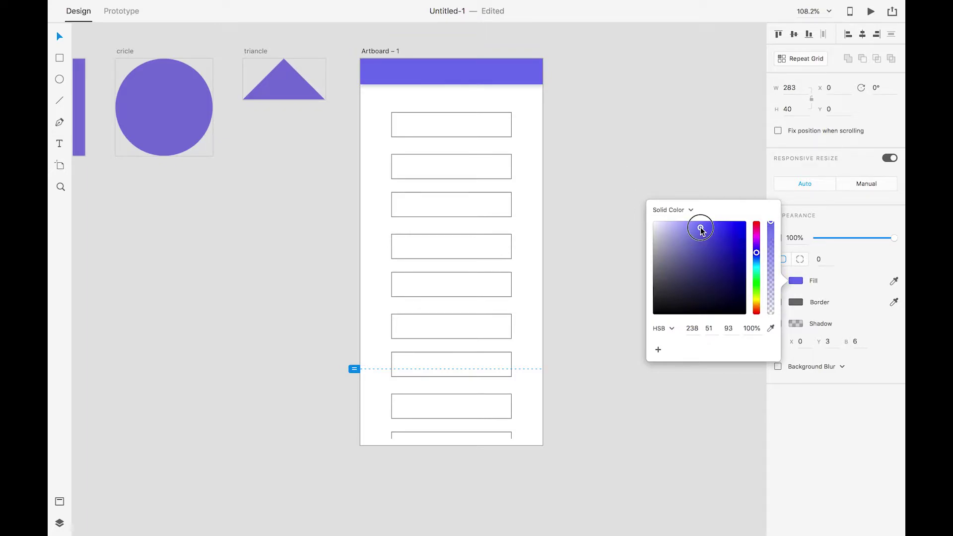
click(647, 121)
- Bring the header rectangle to the front of Artboard – 1
click(507, 81)
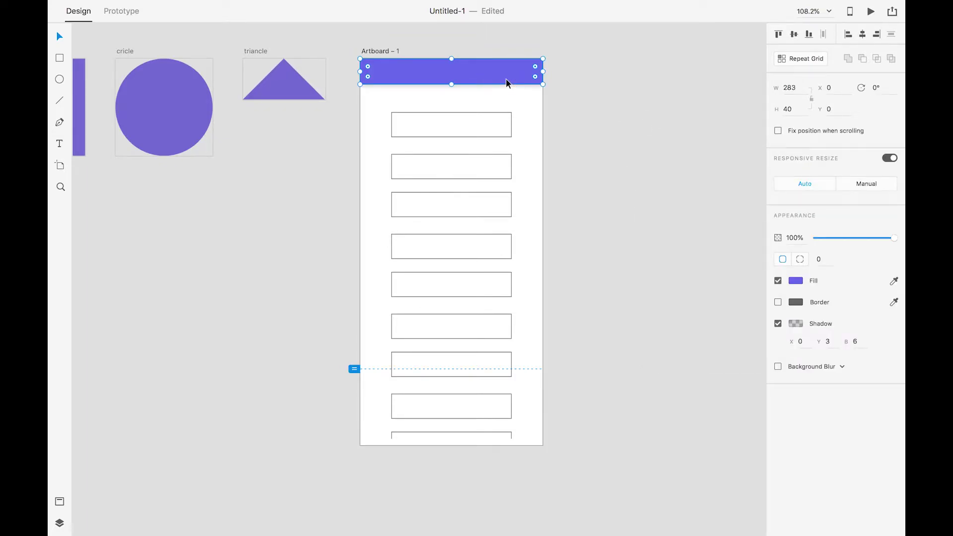
right_click(507, 81)
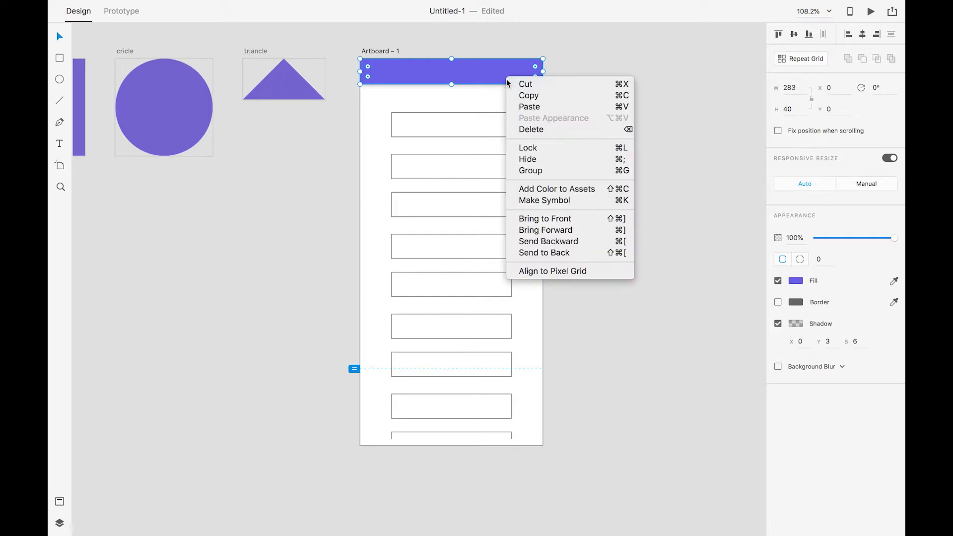
click(548, 219)
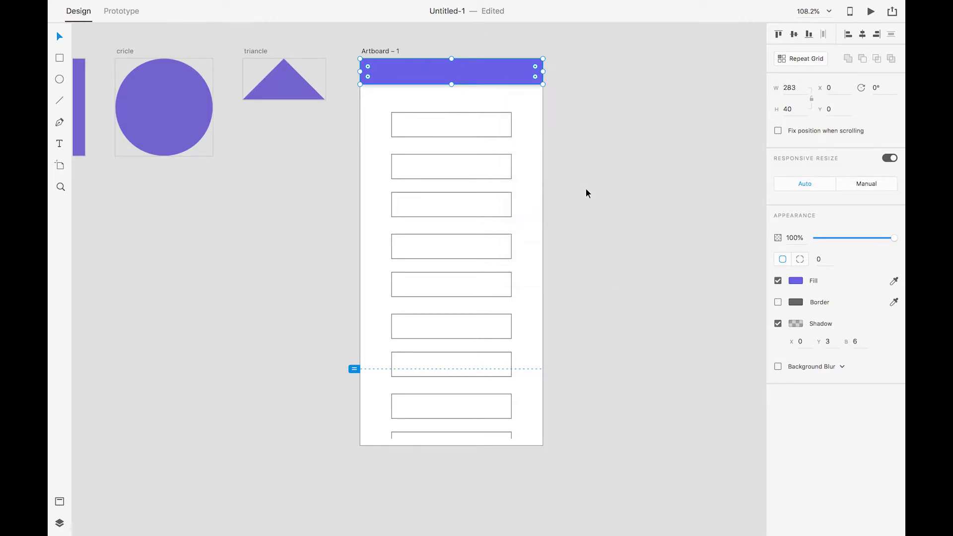
- Preview Artboard – 1, scroll its content down and up to check the header, and close the preview
click(377, 52)
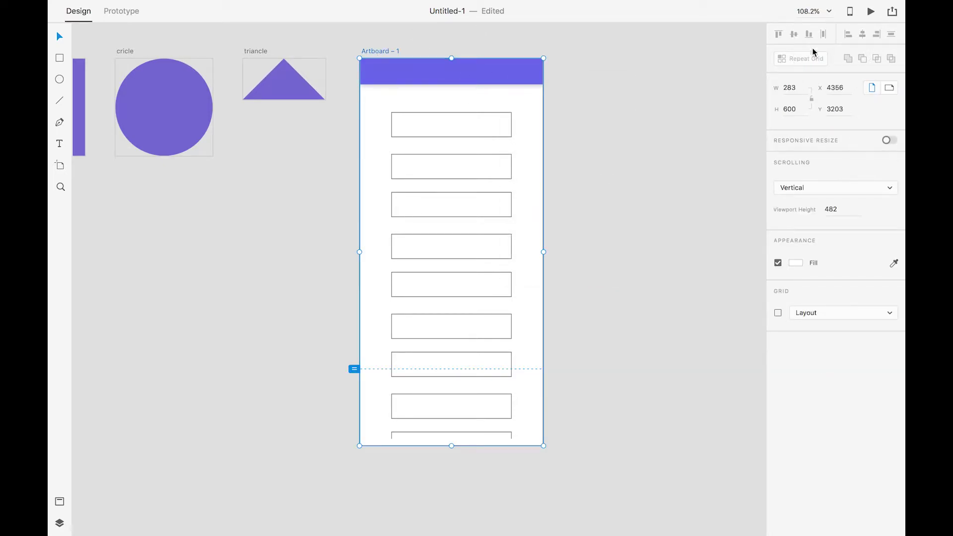
click(871, 13)
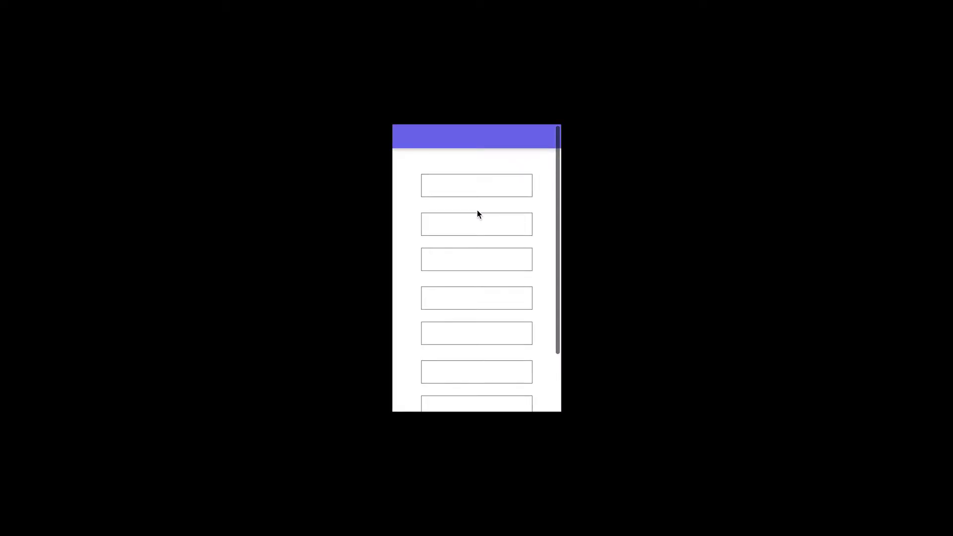
scroll(478, 214, down, 1)
scroll(478, 214, up, 1)
scroll(478, 212, down, 1)
scroll(477, 212, up, 1)
mouse_move(843, 3)
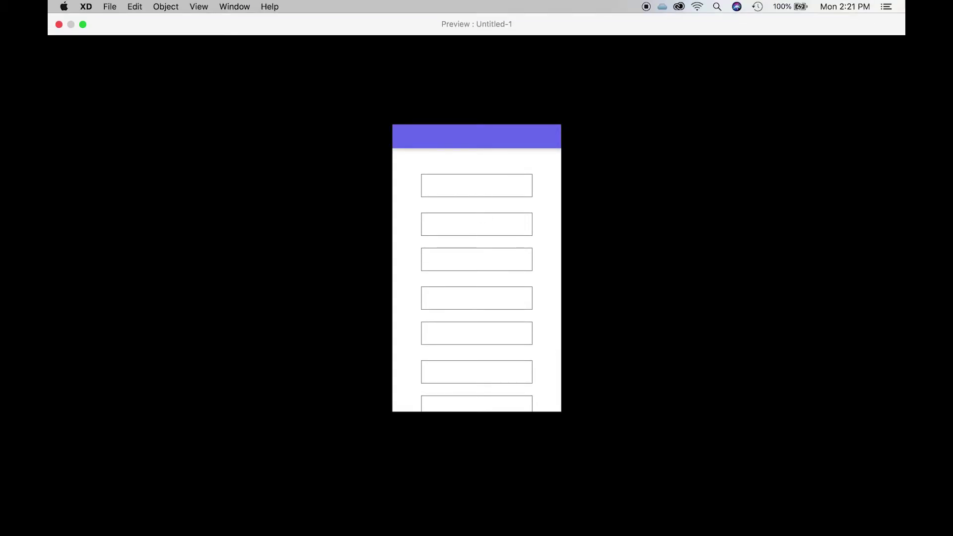
click(59, 24)
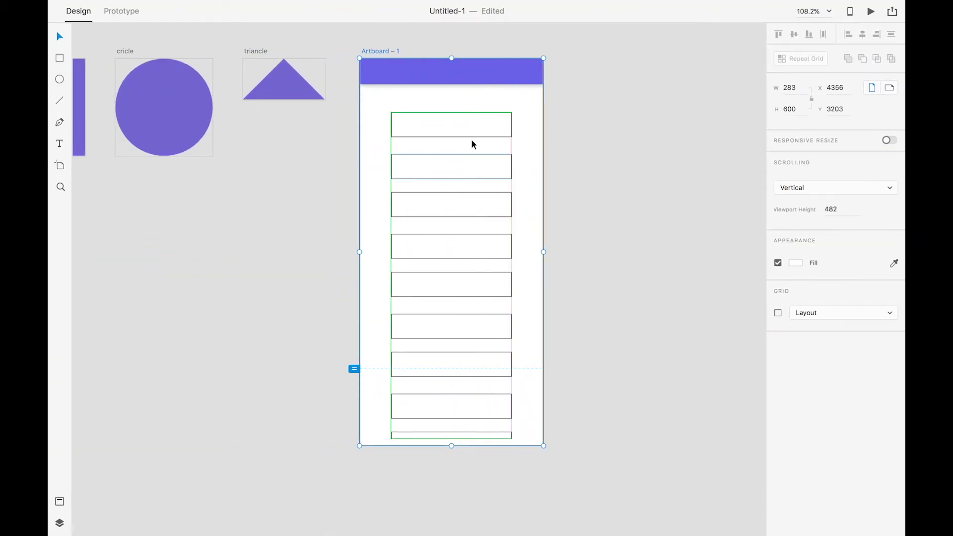
- Fix the header rectangle's position when scrolling and test it by scrolling the artboard in the preview
click(543, 83)
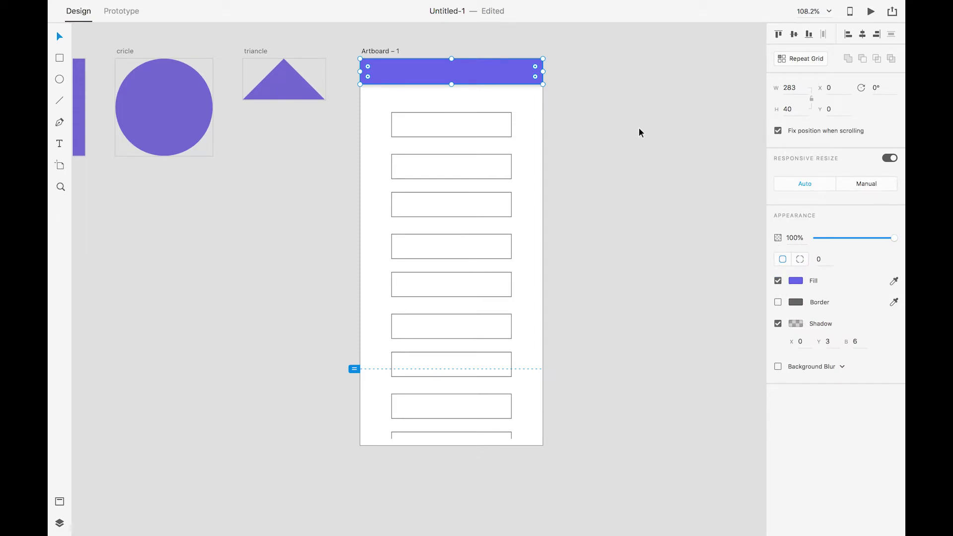
click(870, 12)
scroll(484, 204, down, 1)
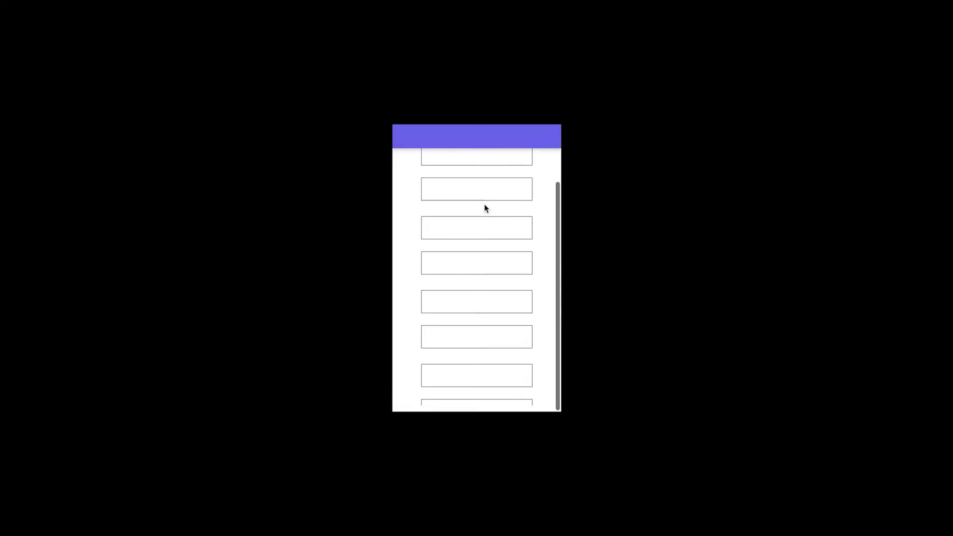
scroll(484, 204, up, 1)
scroll(483, 206, down, 1)
scroll(484, 206, up, 1)
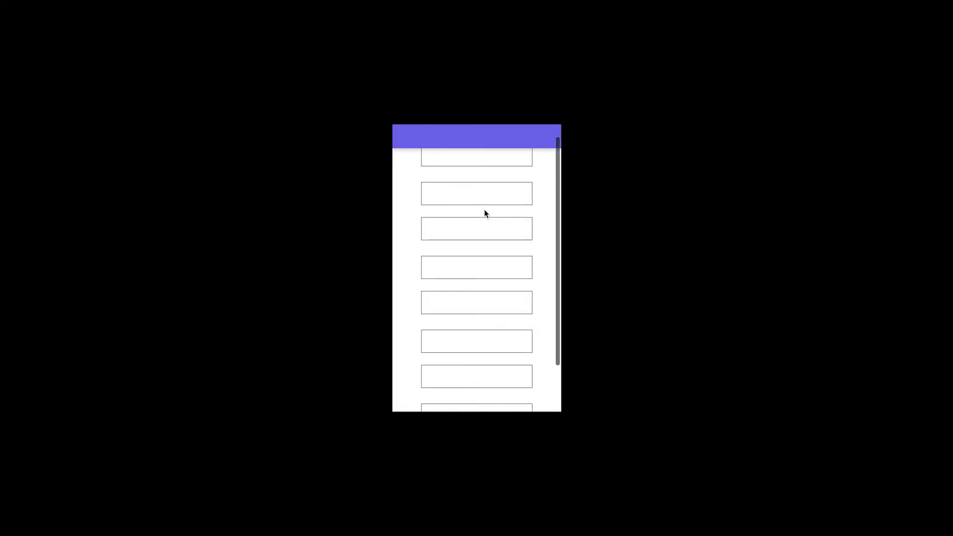
scroll(486, 213, down, 1)
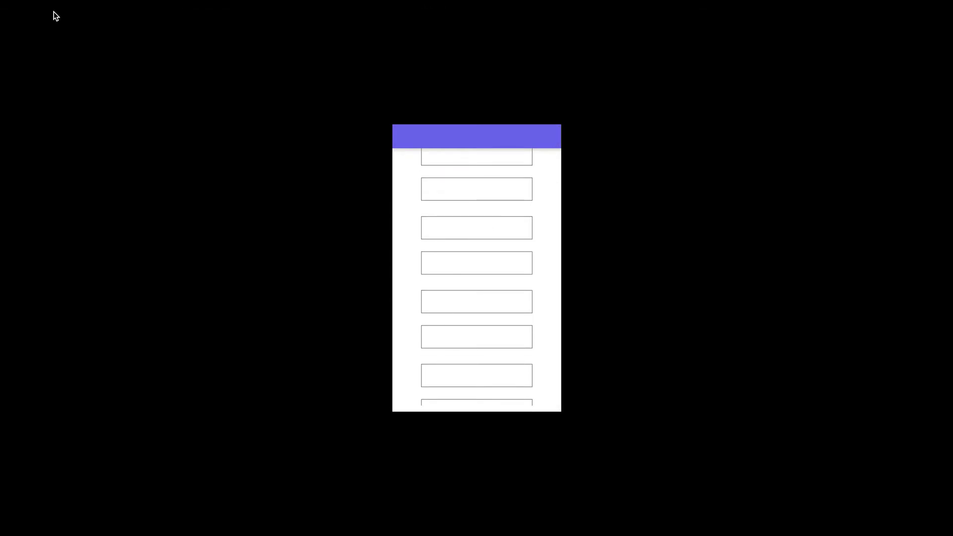
- Leave the full-screen preview and close the preview window
key(Escape)
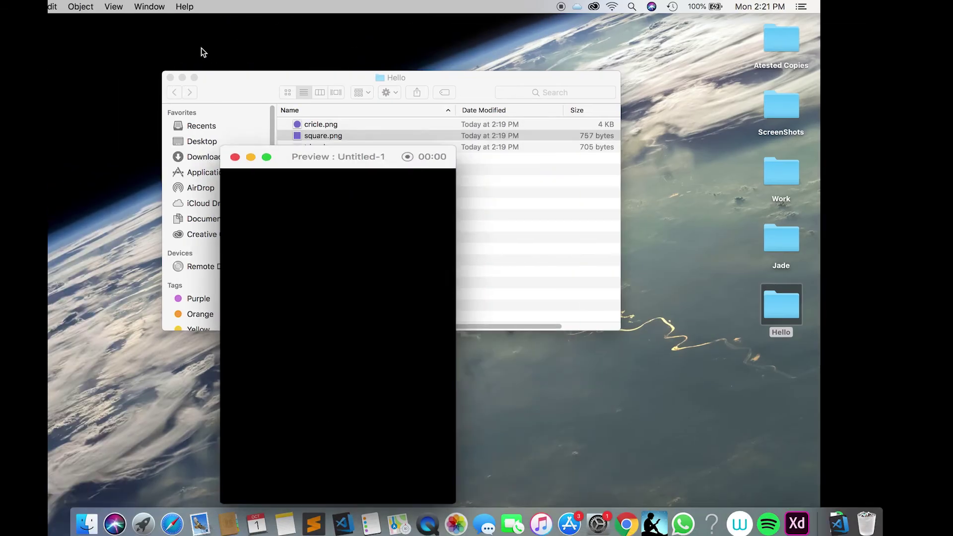
click(249, 168)
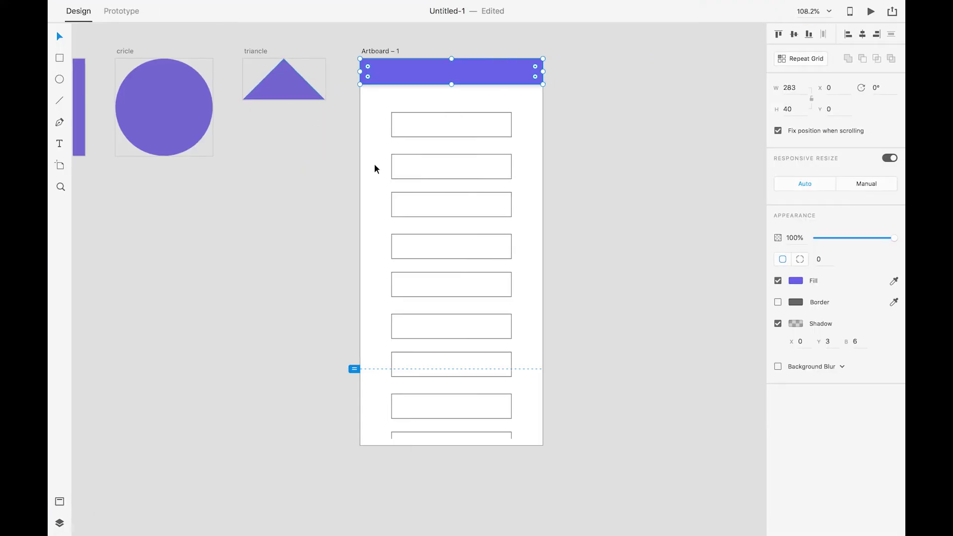
click(592, 133)
- Duplicate Artboard – 1 and place the copy directly beside it on the empty canvas
scroll(578, 145, down, 1)
drag(551, 162, 469, 162)
click(264, 81)
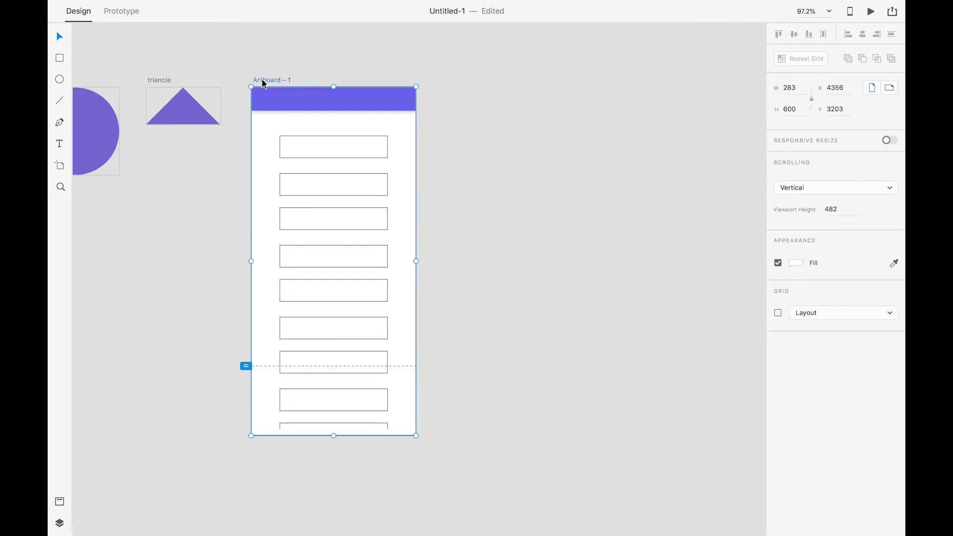
drag(265, 84, 456, 84)
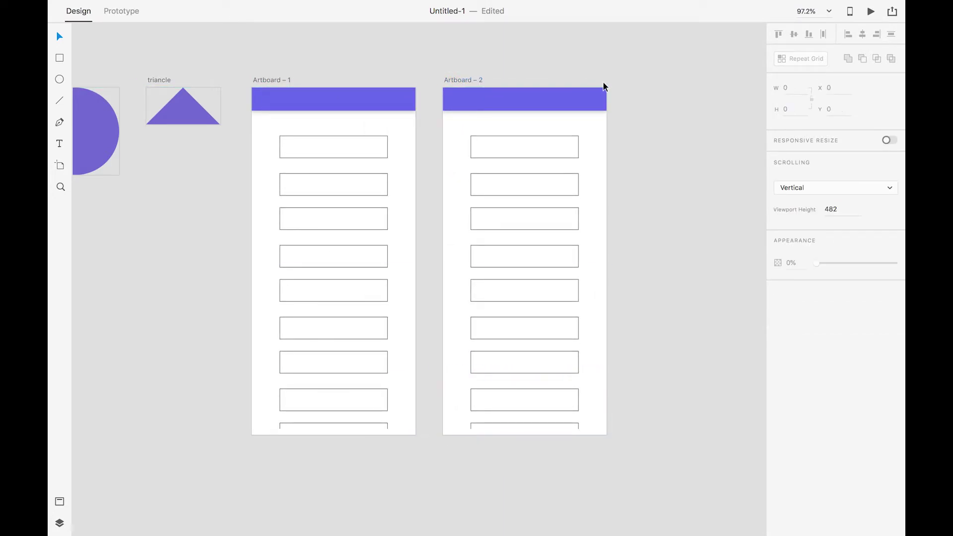
- Delete the repeat grid of rectangles from the duplicated artboard
scroll(596, 90, right, 3)
scroll(596, 90, down, 1)
drag(581, 103, 407, 372)
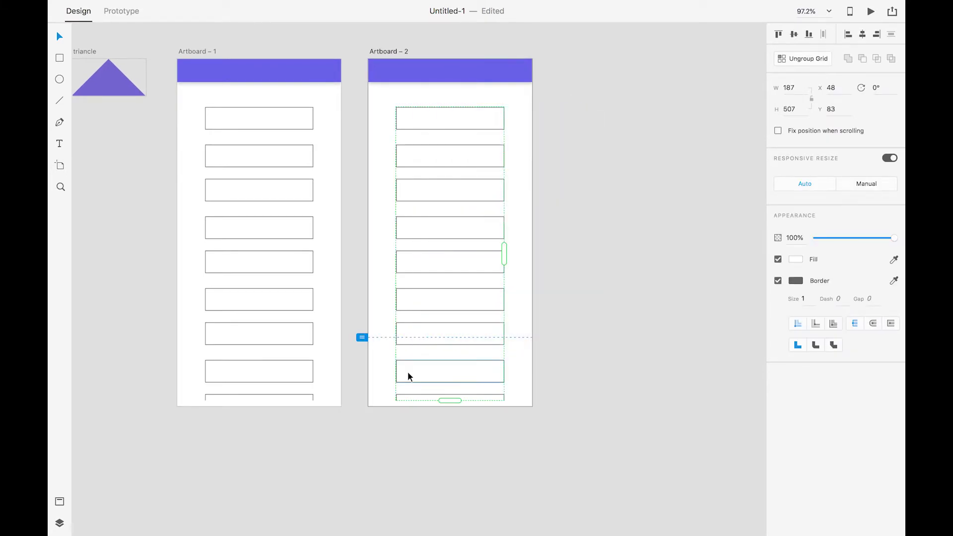
key(Delete)
- Stretch the header rectangle on Artboard – 2 to cover the whole artboard, 283 by 600
click(449, 67)
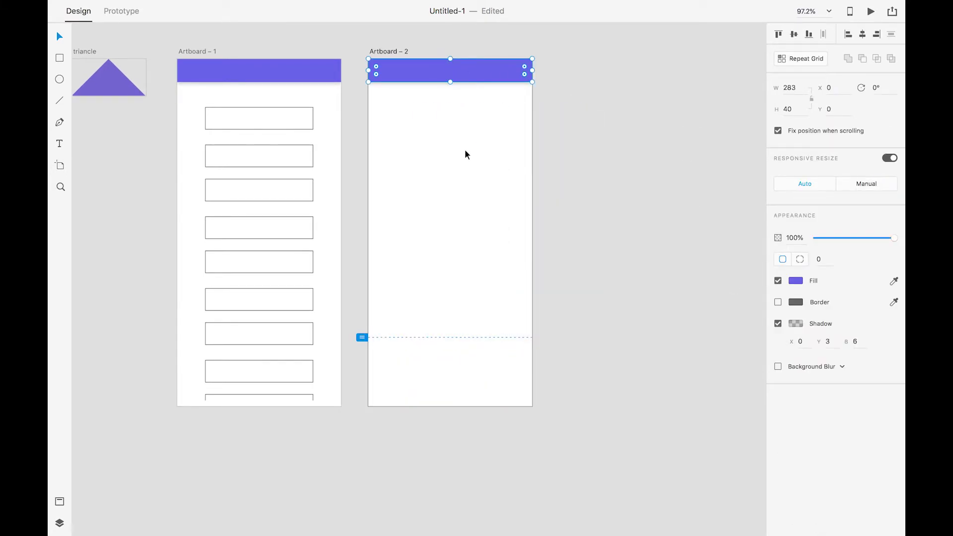
drag(457, 114, 452, 78)
drag(446, 46, 450, 369)
click(558, 205)
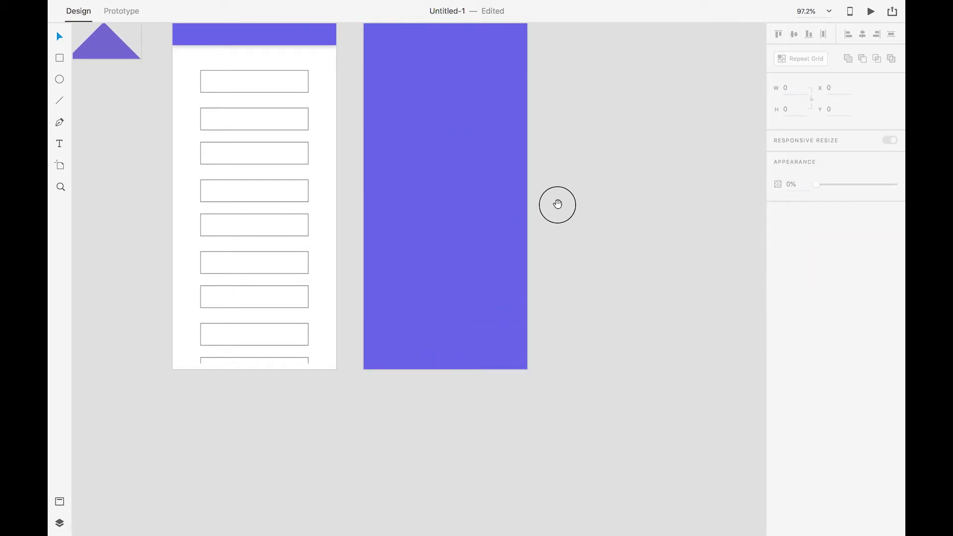
- Show the fill color of the large rectangle on Artboard – 2 as Hex and save #7378ED as a swatch
scroll(497, 196, up, 3)
click(453, 187)
click(796, 282)
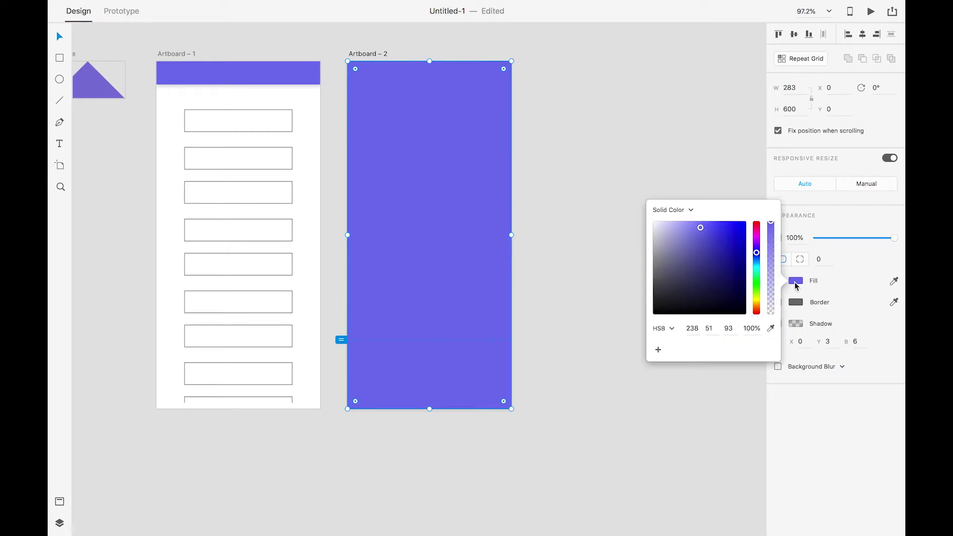
click(664, 328)
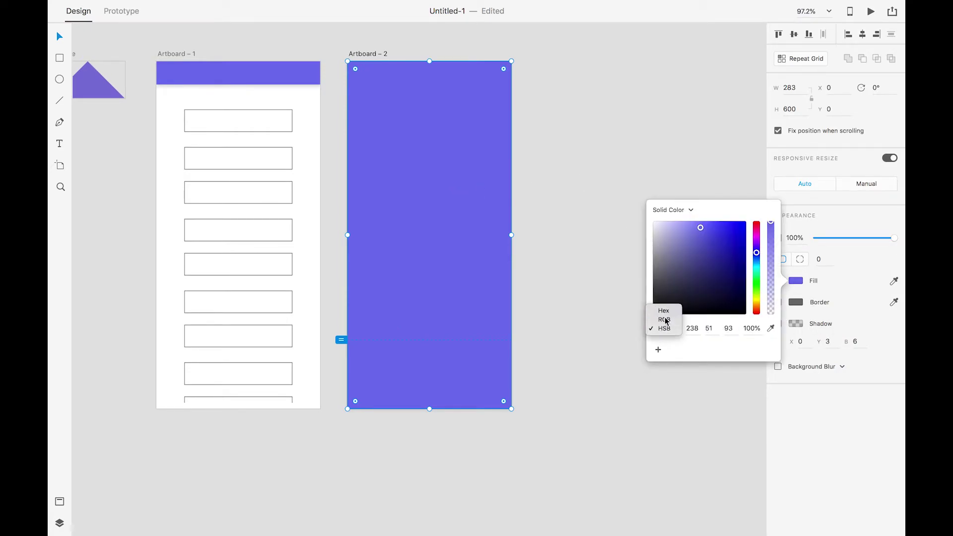
click(661, 312)
double_click(706, 330)
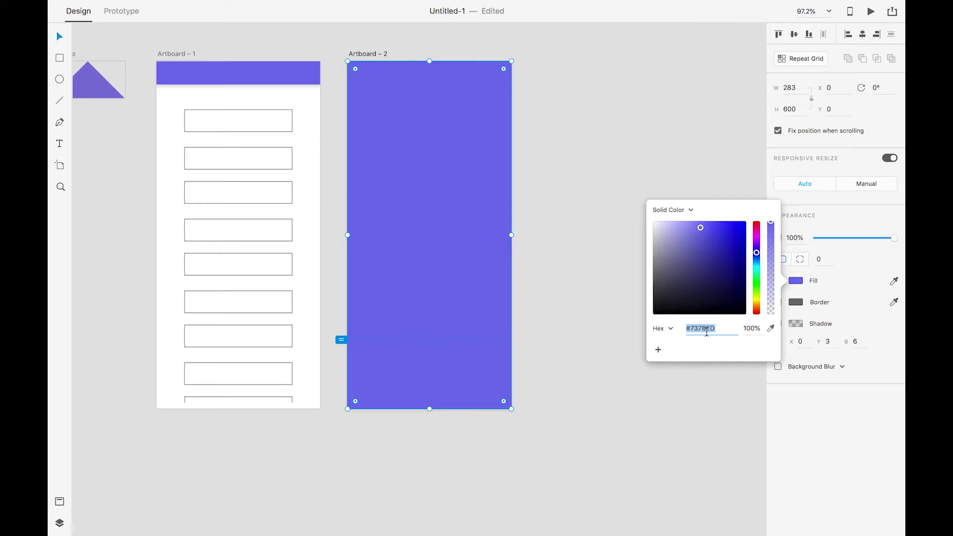
click(658, 350)
click(449, 151)
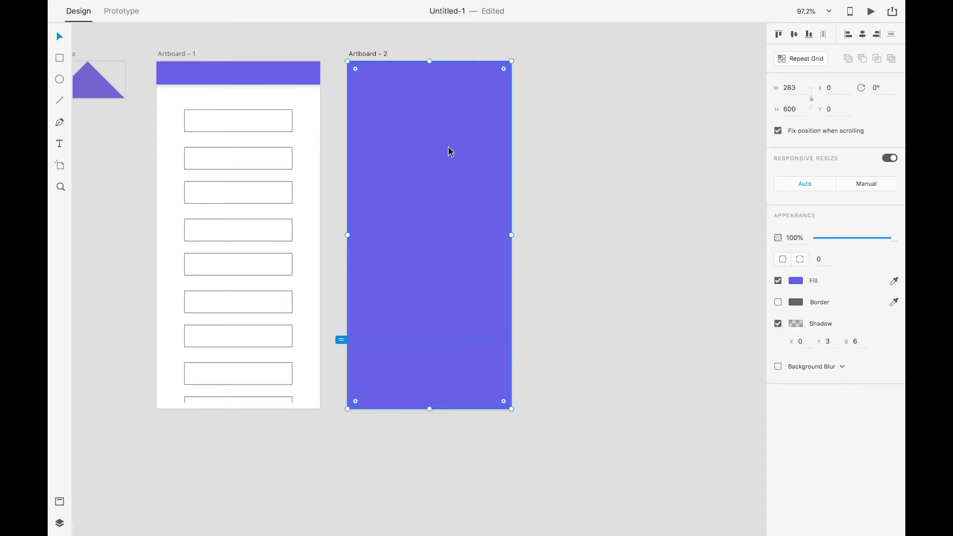
- Change the rectangle's fill to a linear gradient and give its end stop the saved color #7378ED
click(673, 211)
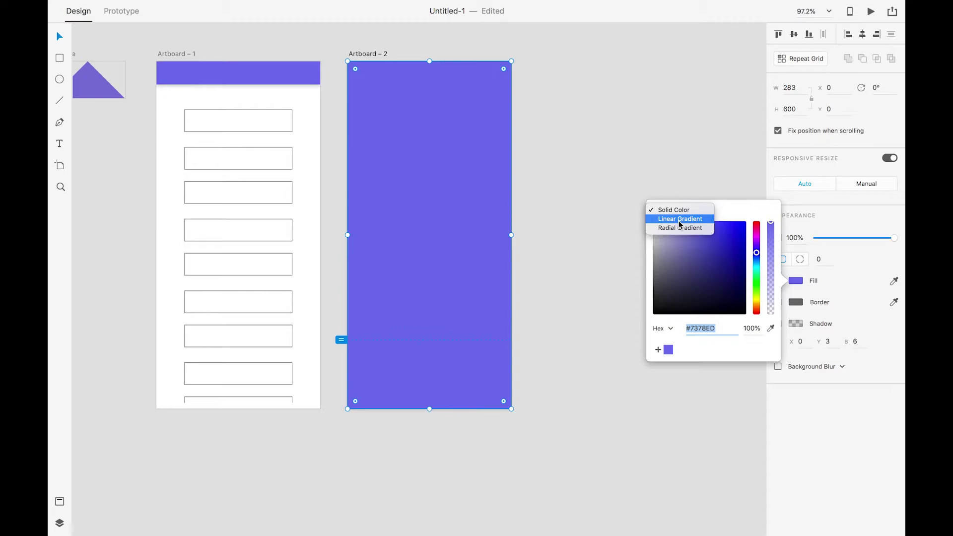
click(680, 221)
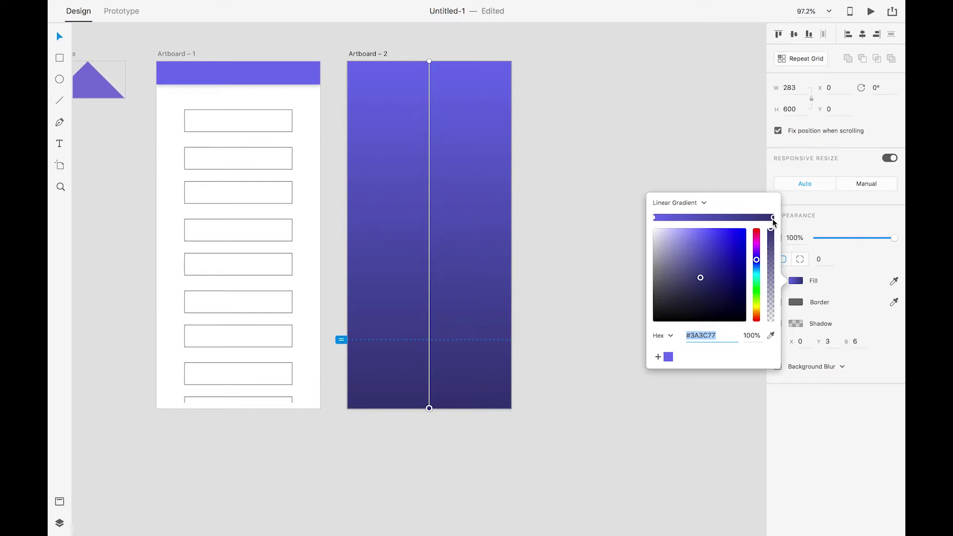
click(715, 335)
click(668, 357)
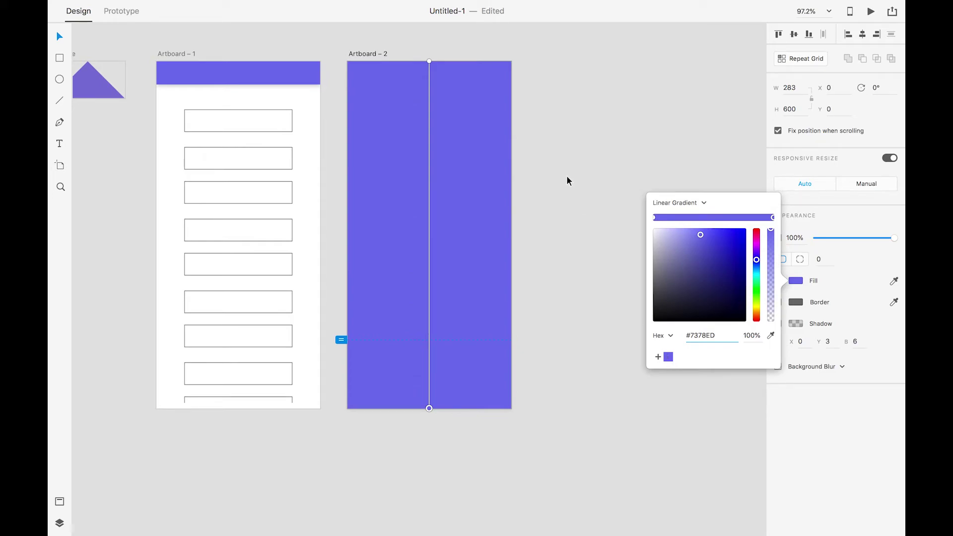
- Reopen the rectangle's gradient fill and switch its color values from Hex to HSB
click(554, 199)
click(509, 197)
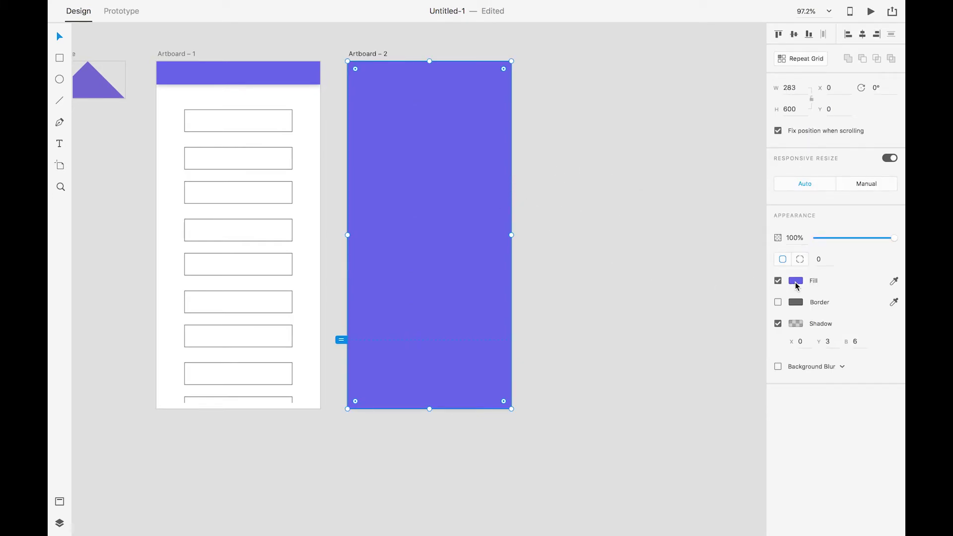
click(796, 281)
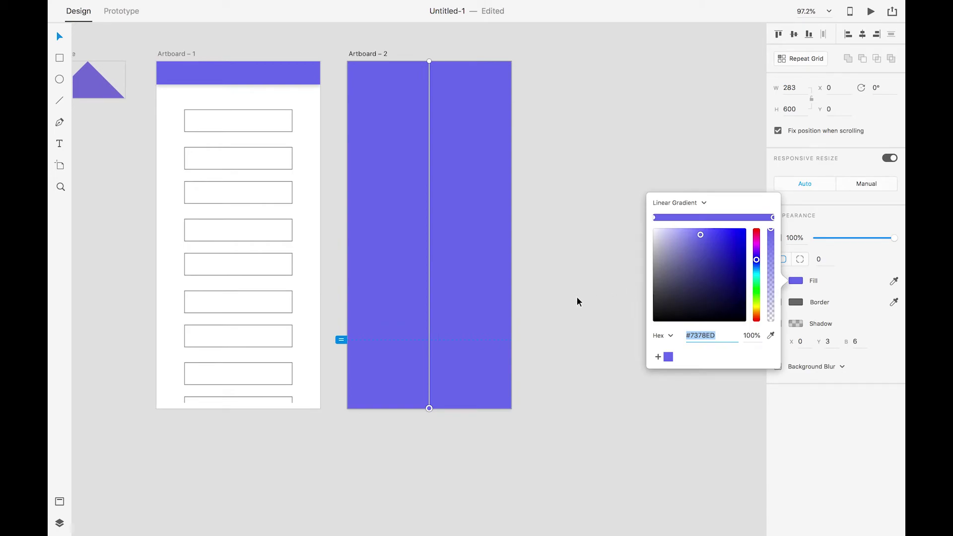
click(665, 336)
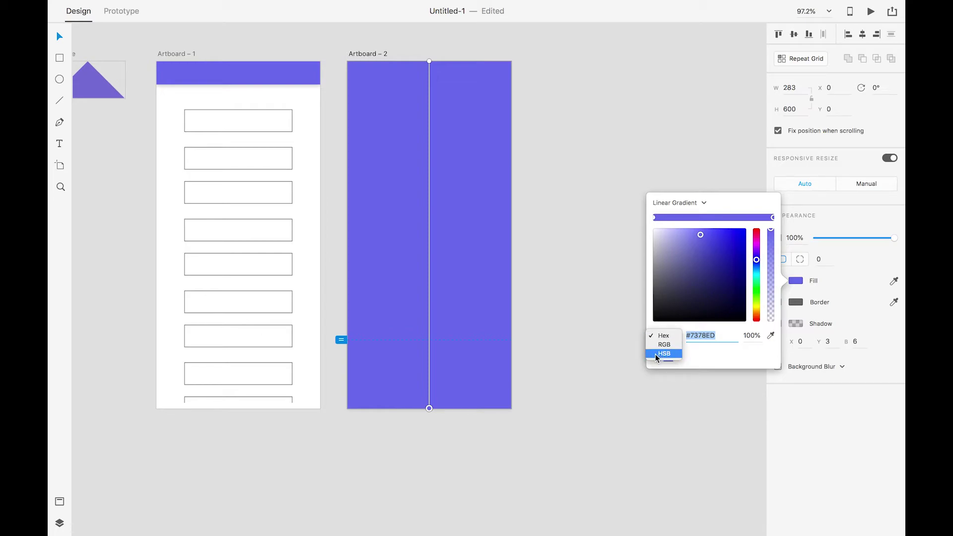
click(656, 354)
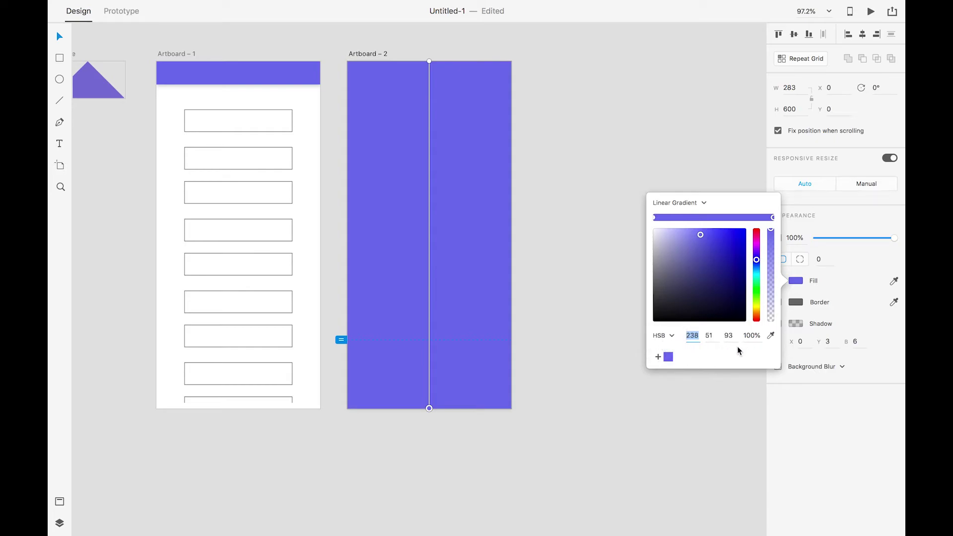
- Try lowering the gradient end stop's saturation to 18 and set it back to 51
click(722, 350)
click(707, 337)
key(Down)
key(Down)
key(Down)
key(Down)
key(Down)
key(Down)
key(Down)
key(Down)
key(Down)
key(Down)
key(Down)
key(Down)
key(Down)
key(Down)
key(Down)
key(Down)
key(Down)
key(Down)
key(Down)
key(Down)
key(Down)
key(Down)
key(Down)
key(Down)
key(Down)
key(Down)
key(Down)
key(Down)
key(Down)
key(Down)
key(Down)
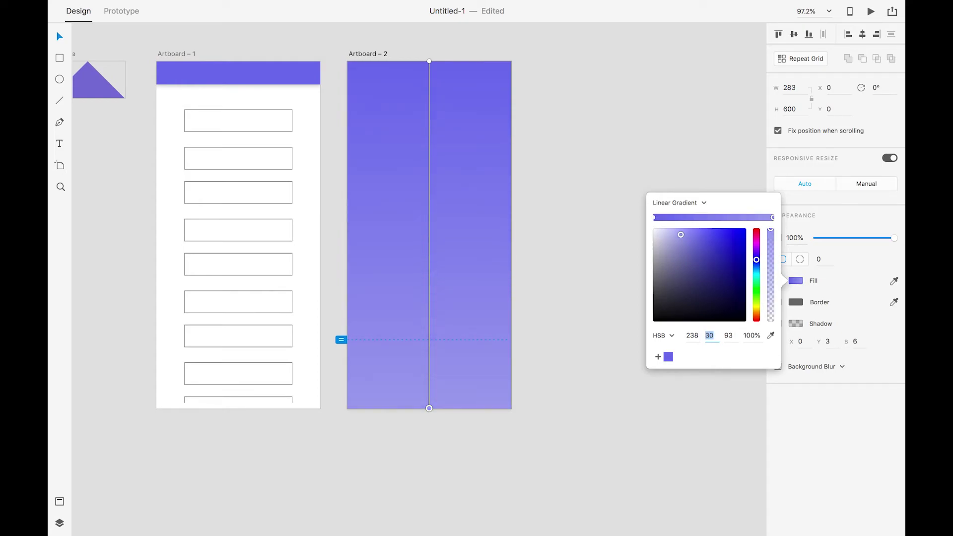
key(Down)
key(Down)
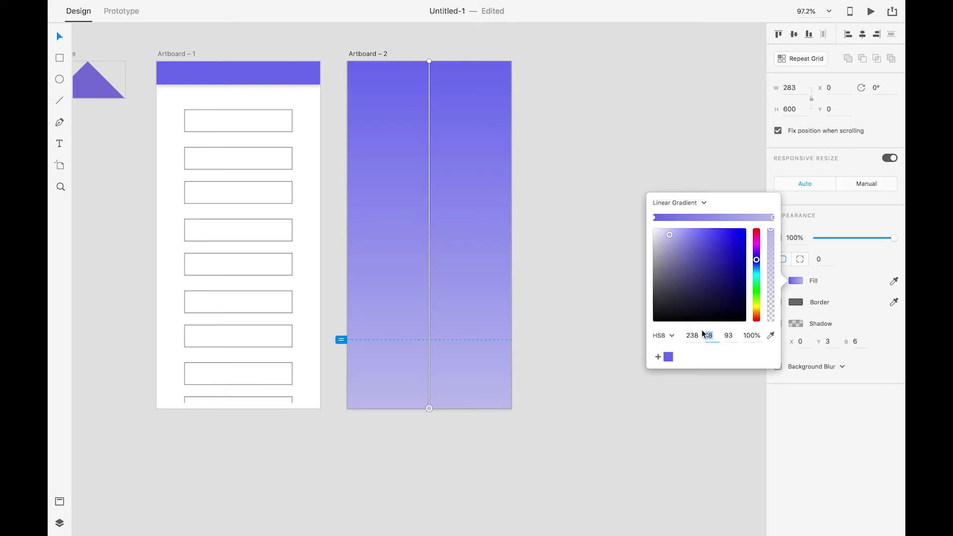
text(51)
key(Tab)
- Darken the gradient's end stop by lowering its brightness to 41
click(727, 337)
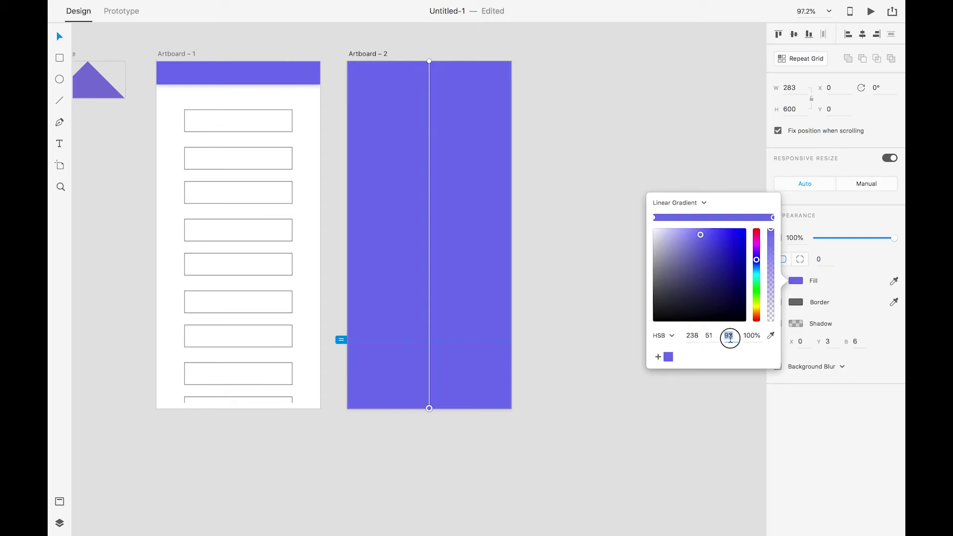
key(Up)
key(Up)
key(Down)
key(Down)
key(Down)
key(Down)
key(Down)
key(Down)
key(Down)
key(Down)
key(Down)
key(Down)
key(Down)
key(Down)
key(Down)
key(Down)
key(Down)
key(Down)
key(Down)
key(Down)
key(Down)
key(Down)
key(Down)
key(Down)
key(Down)
key(Down)
key(Down)
key(Down)
key(Down)
key(Down)
key(Down)
key(Down)
key(Down)
key(Down)
key(Down)
key(Down)
key(Down)
key(Down)
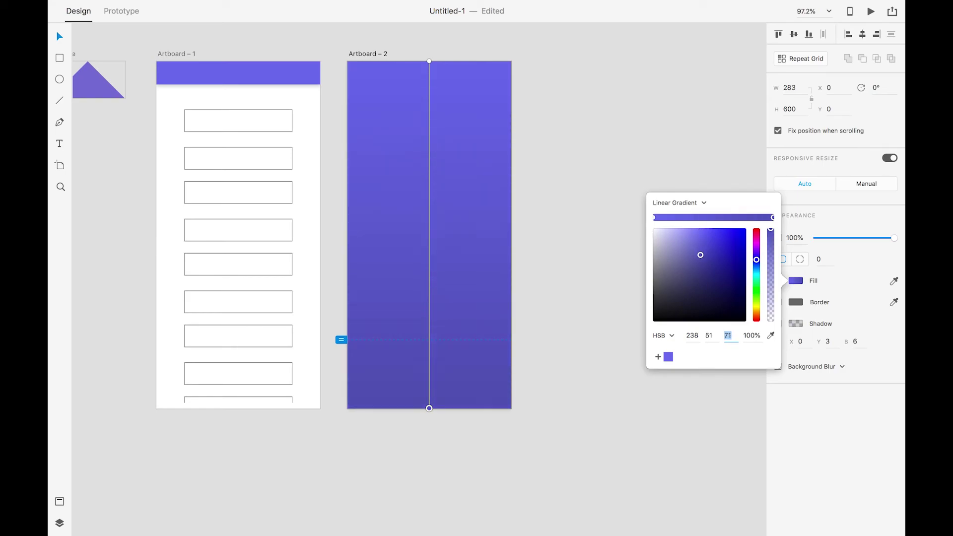
key(Down)
key(Down)
key(Down)
key(Down)
key(Down)
key(Down)
key(Down)
key(Down)
key(Down)
key(Down)
key(Down)
key(Down)
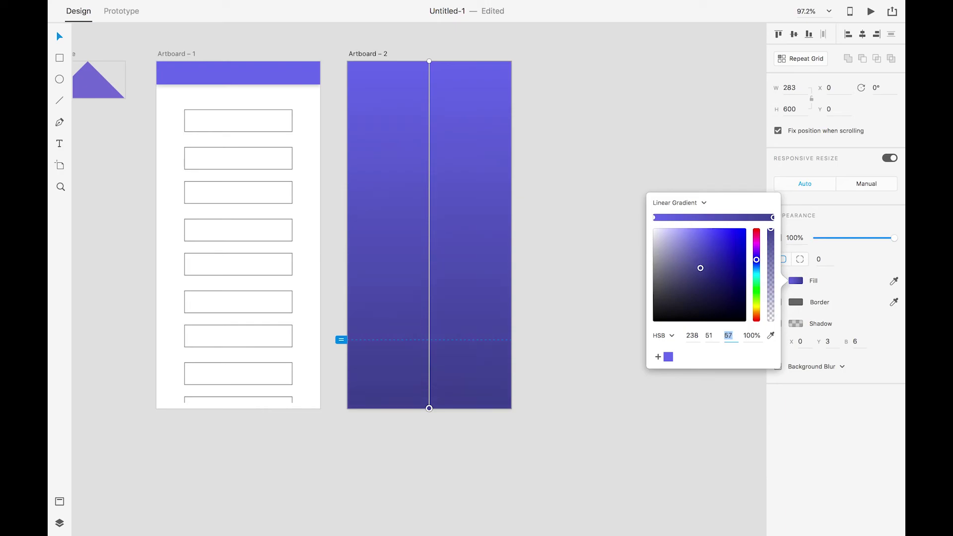
key(Down)
key(Down)
key(Down)
key(Down)
key(Down)
key(Down)
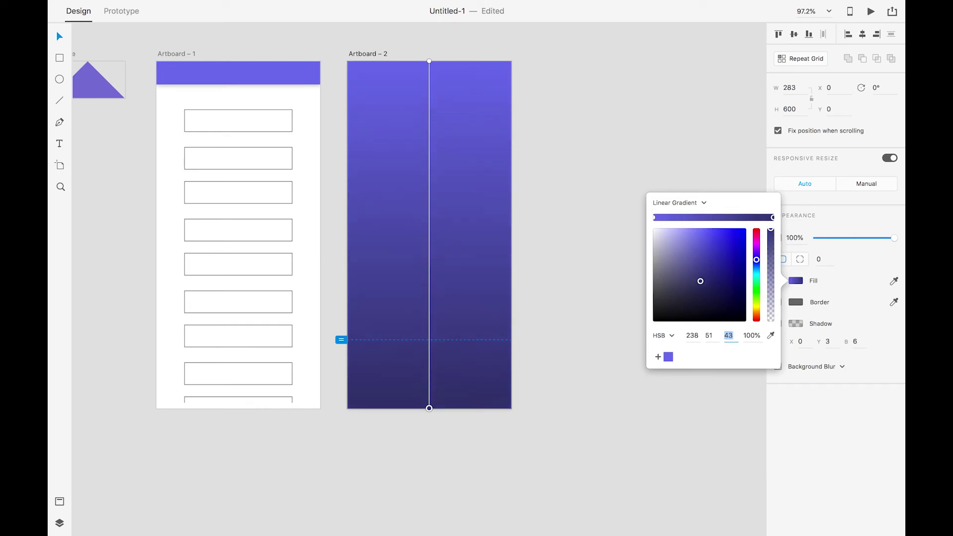
click(604, 274)
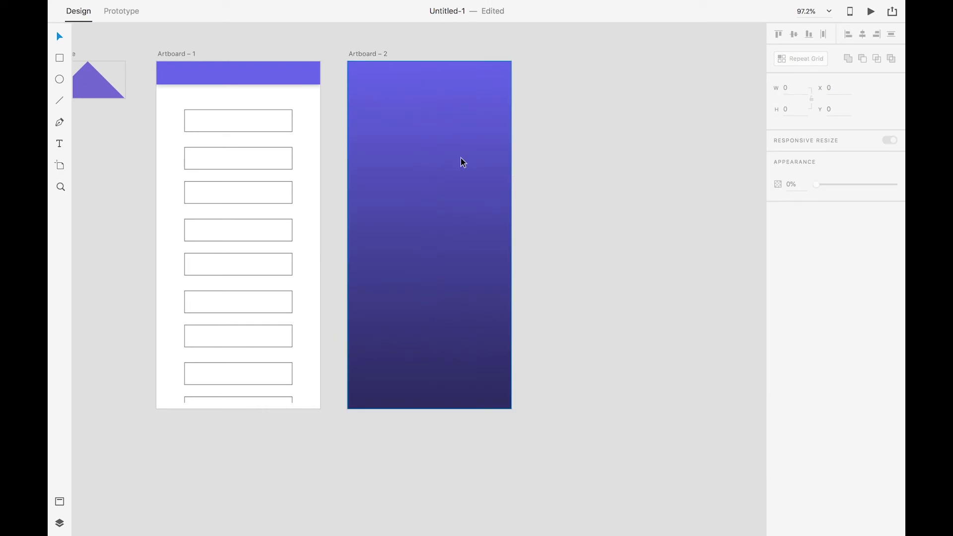
- Angle the rectangle's linear gradient diagonally from the artboard's upper-left corner to its lower-right corner
click(461, 159)
click(795, 281)
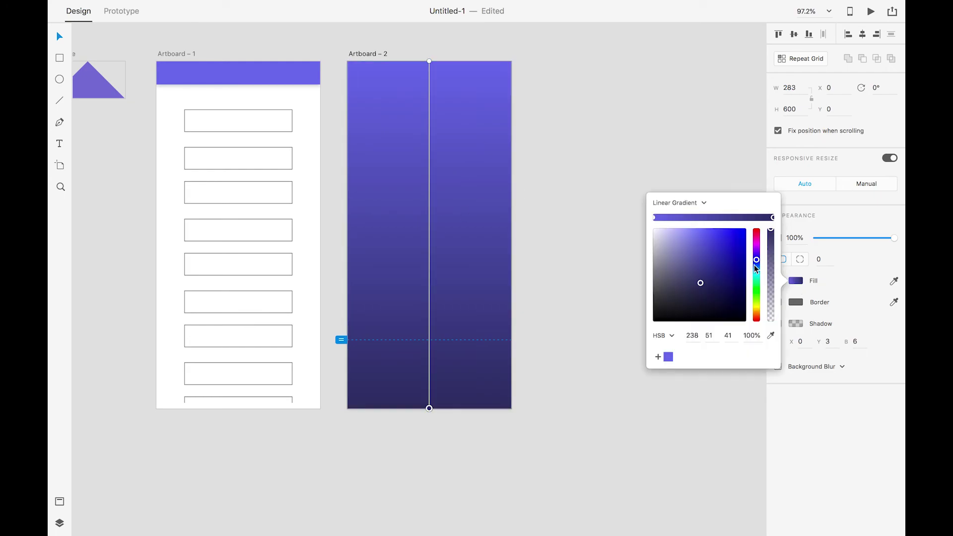
drag(431, 62, 350, 63)
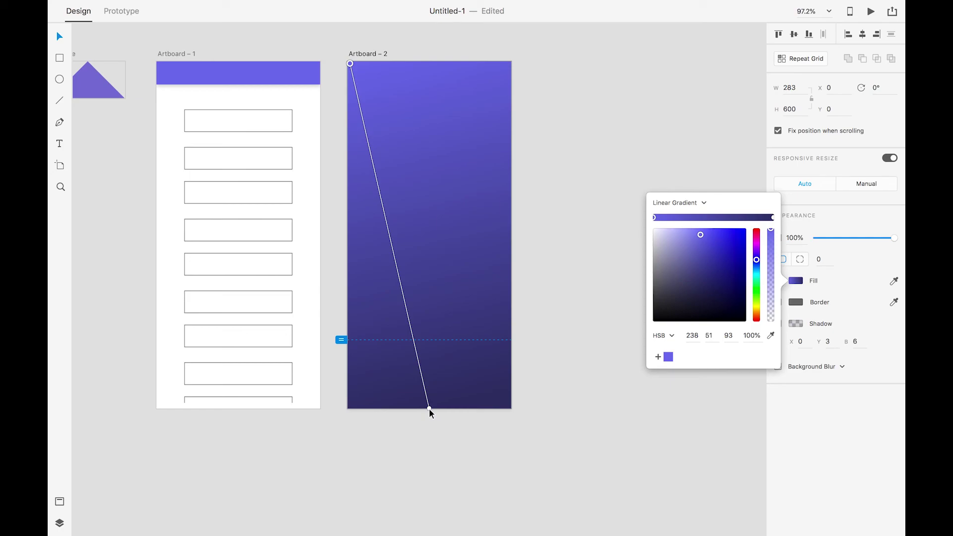
drag(427, 410, 511, 408)
click(527, 315)
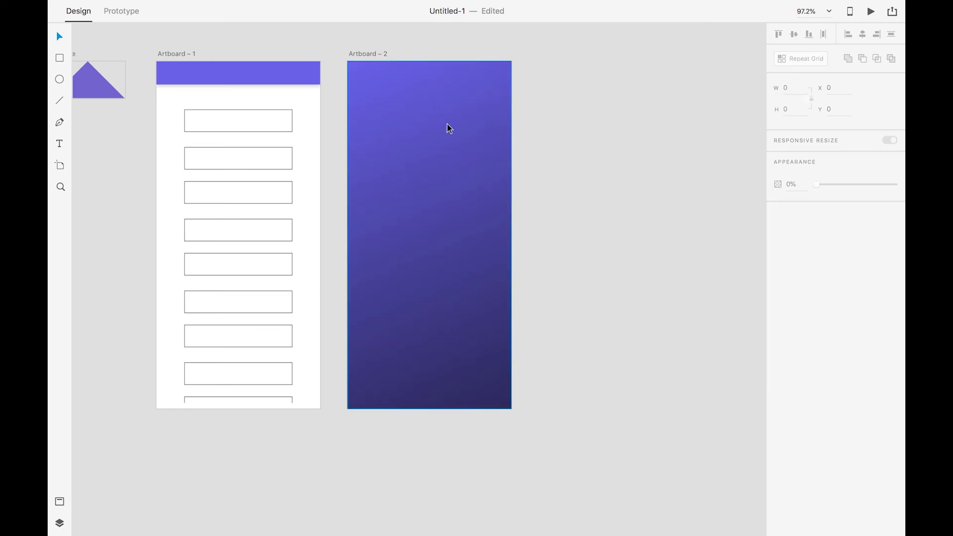